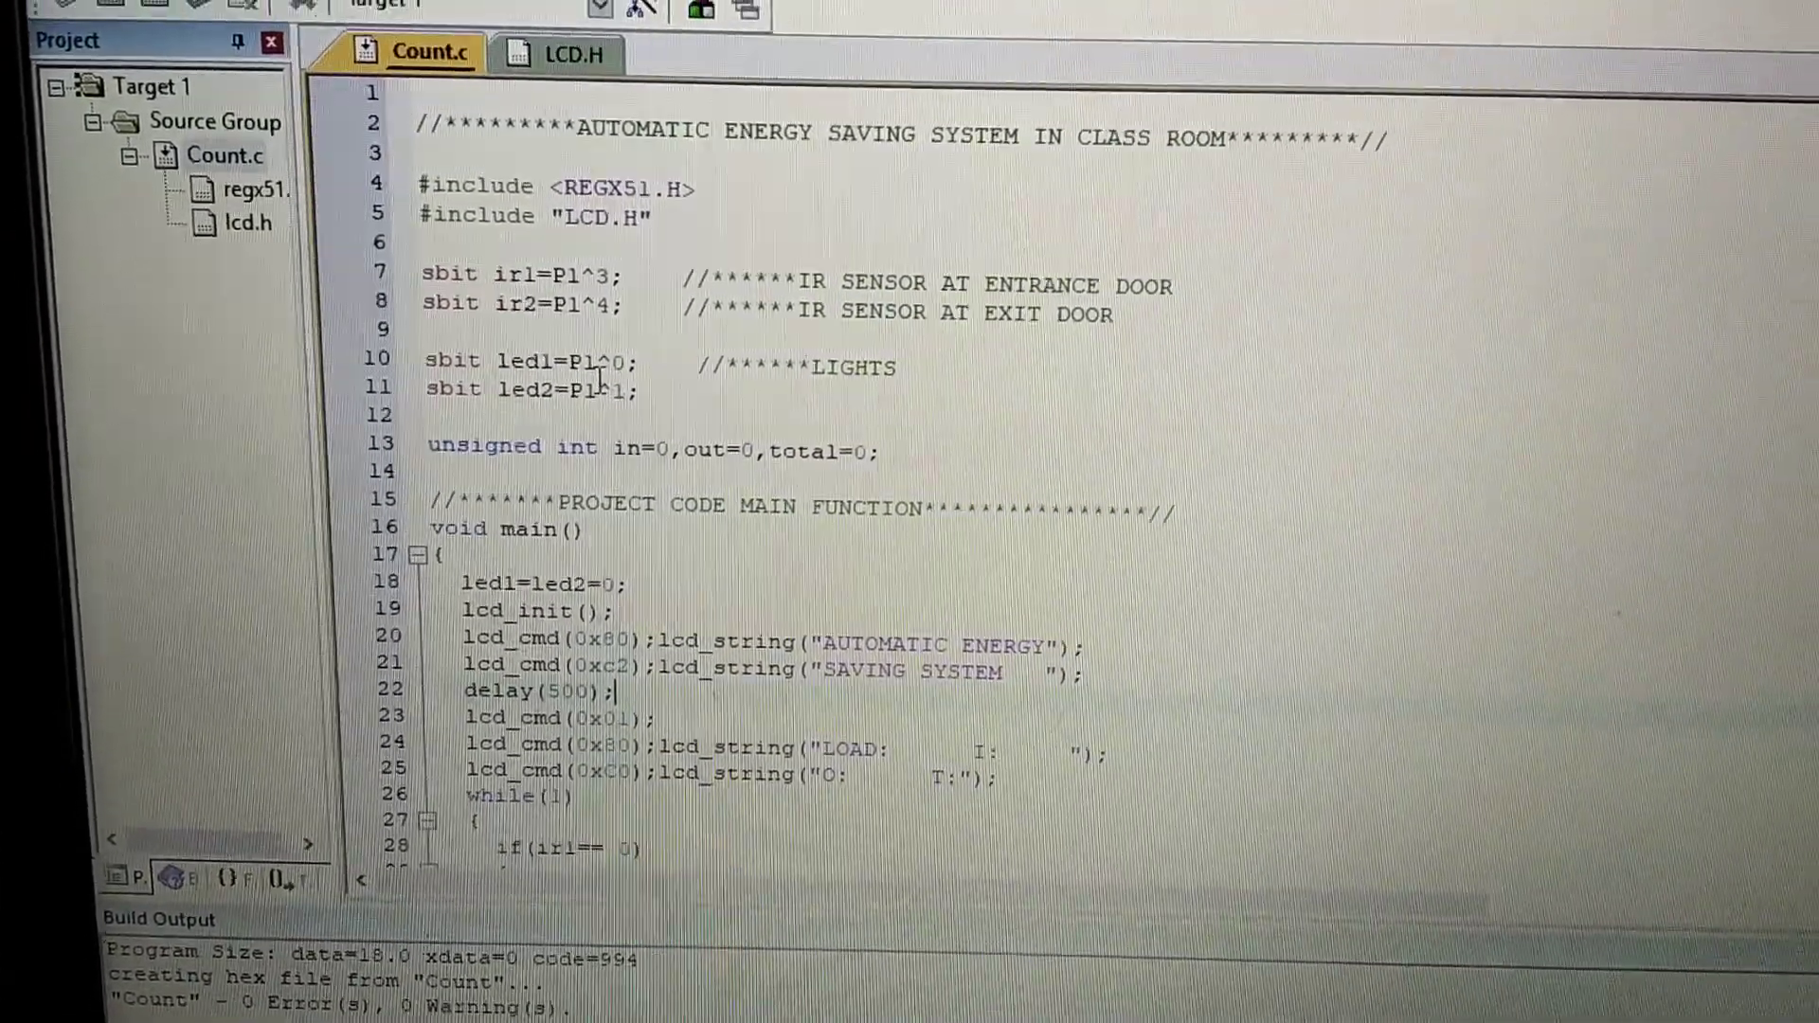
left_click(658, 431)
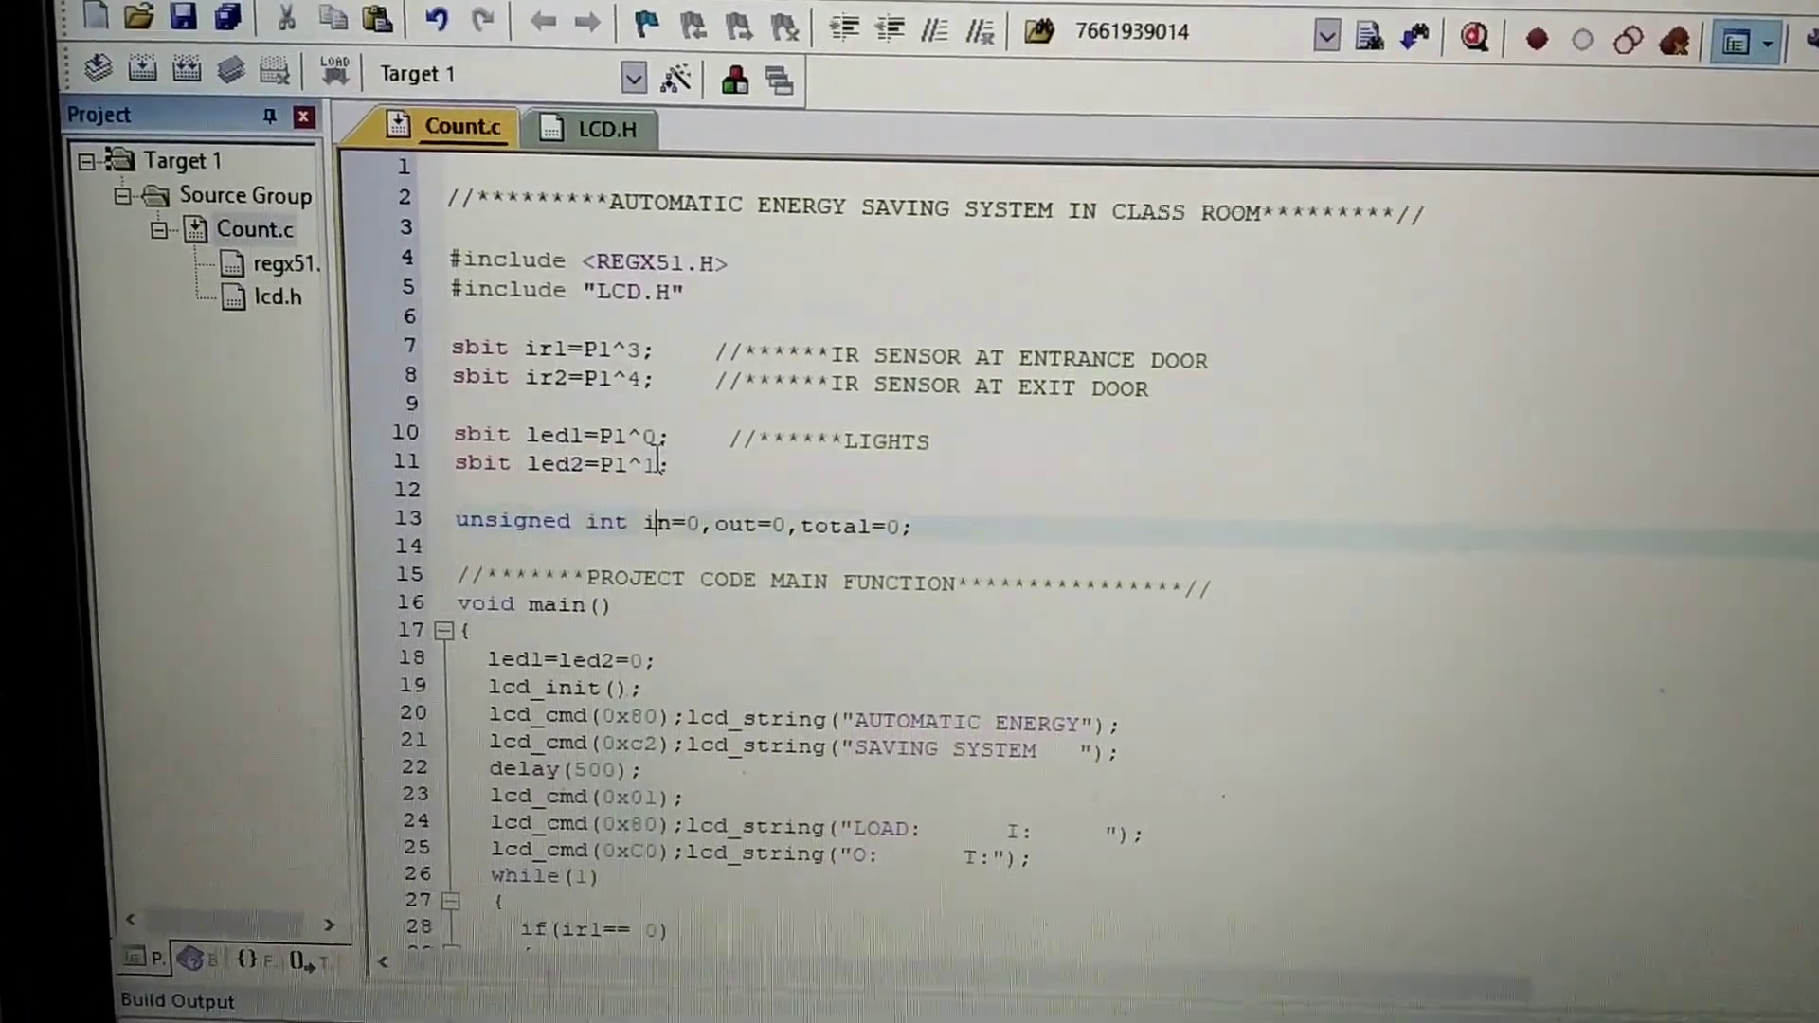
left_click(582, 588)
left_click(647, 702)
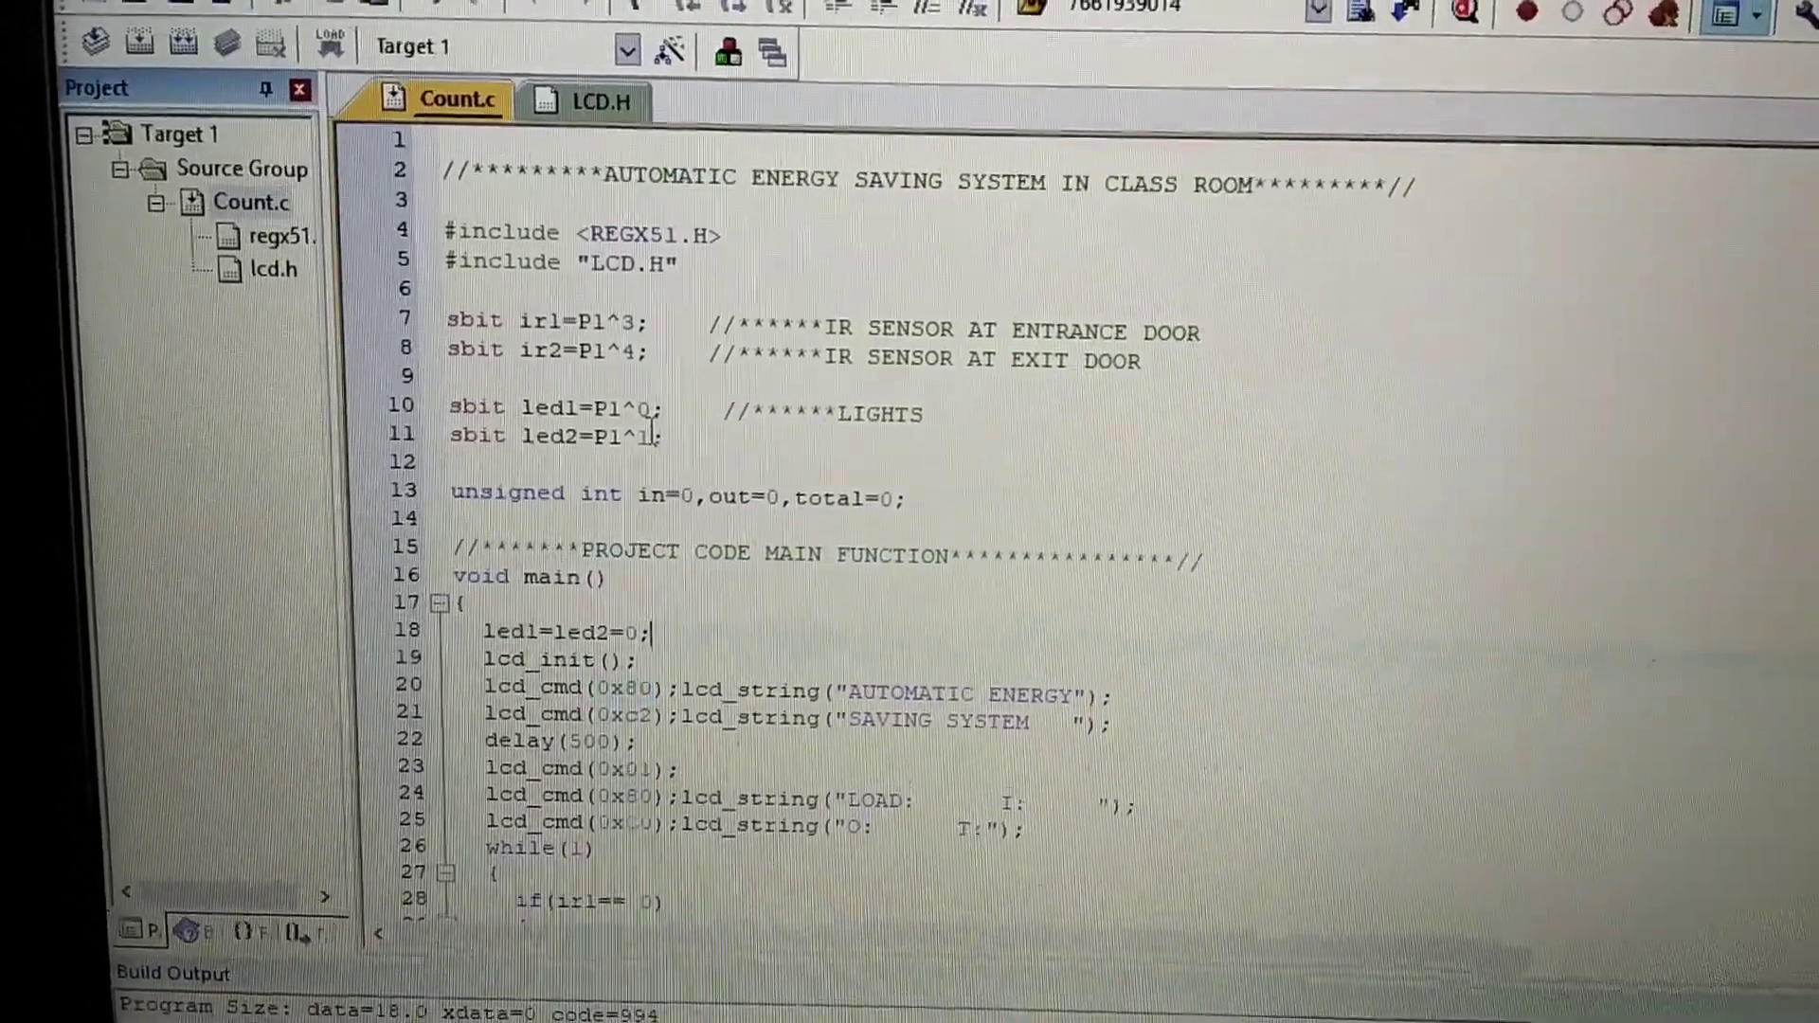
left_click(587, 544)
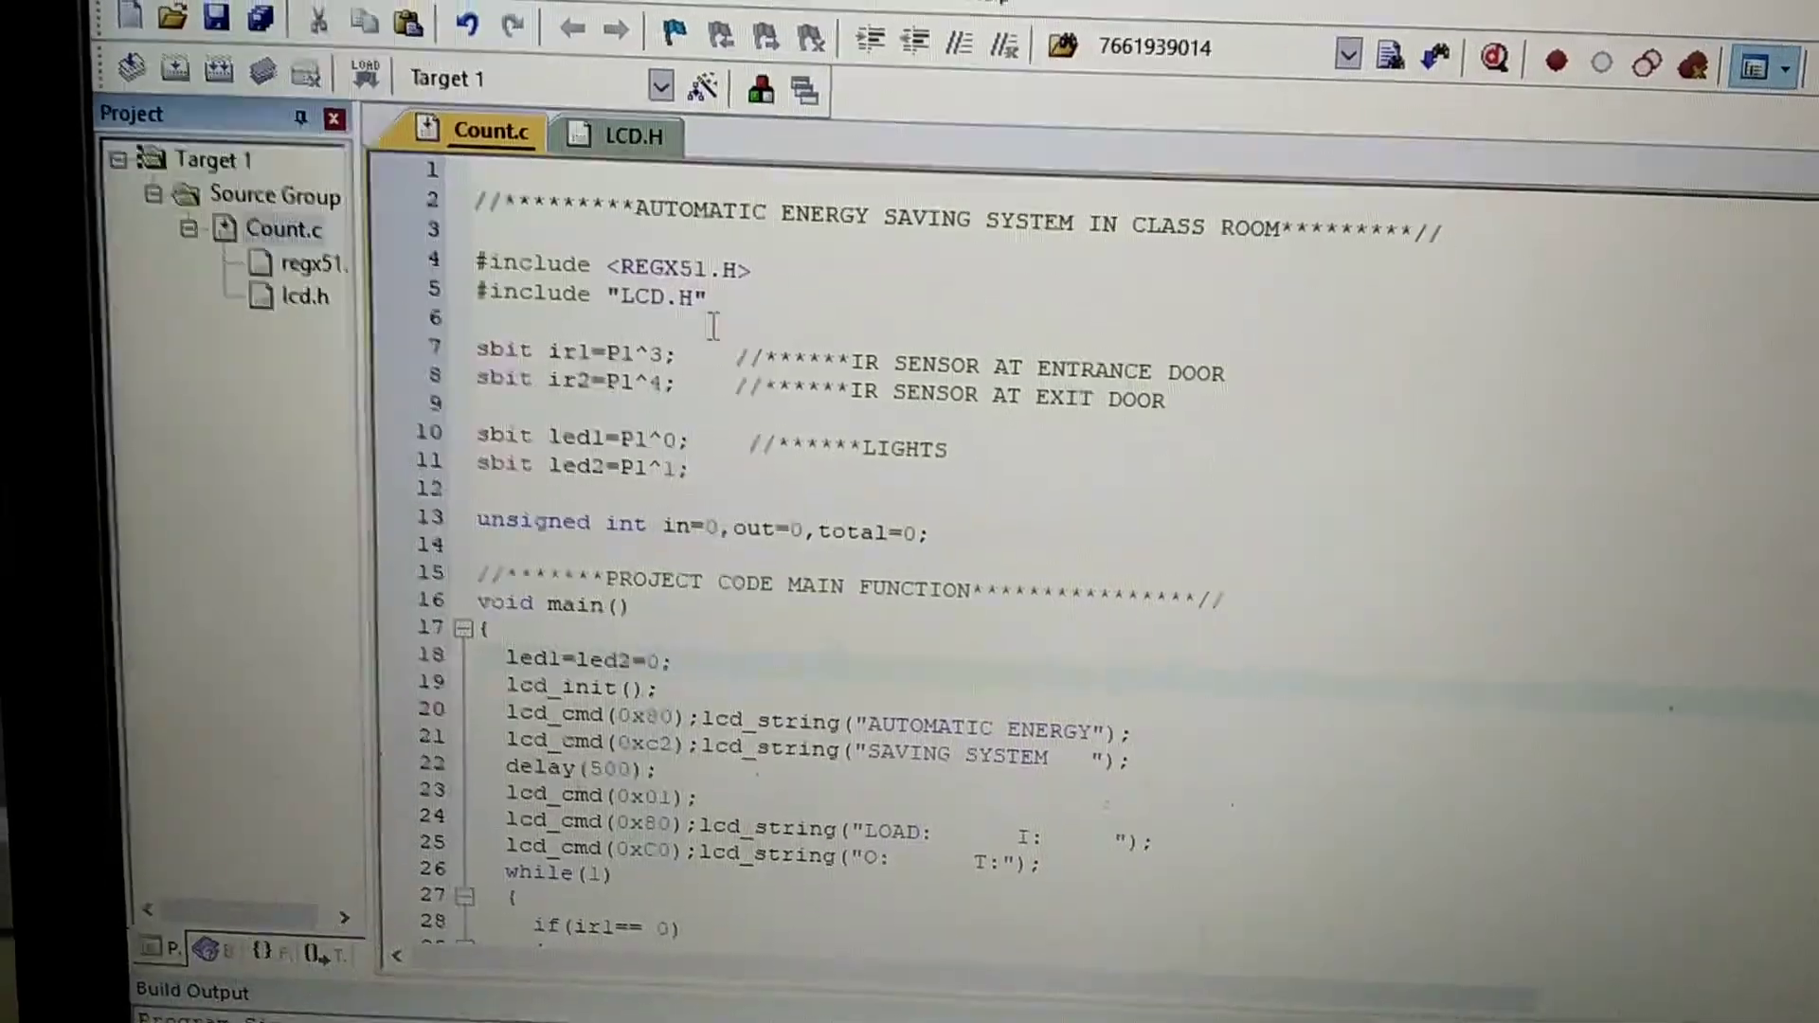
left_click(632, 214)
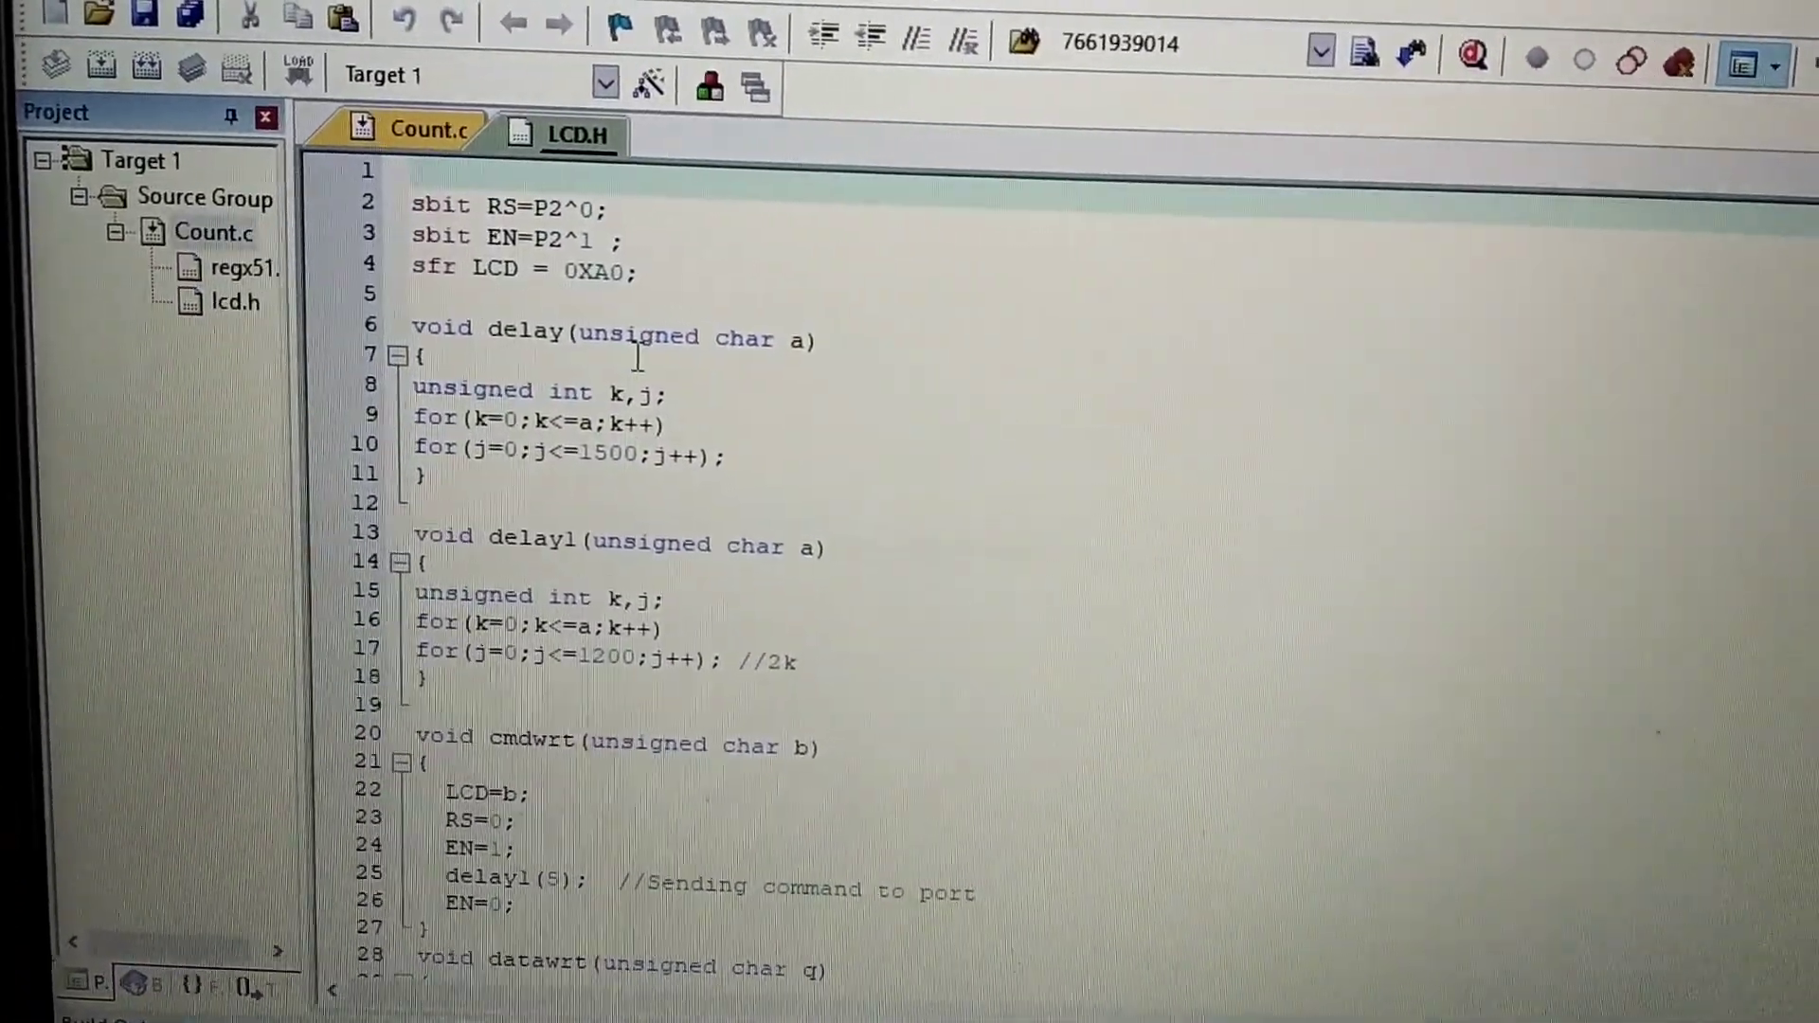
left_click(636, 484)
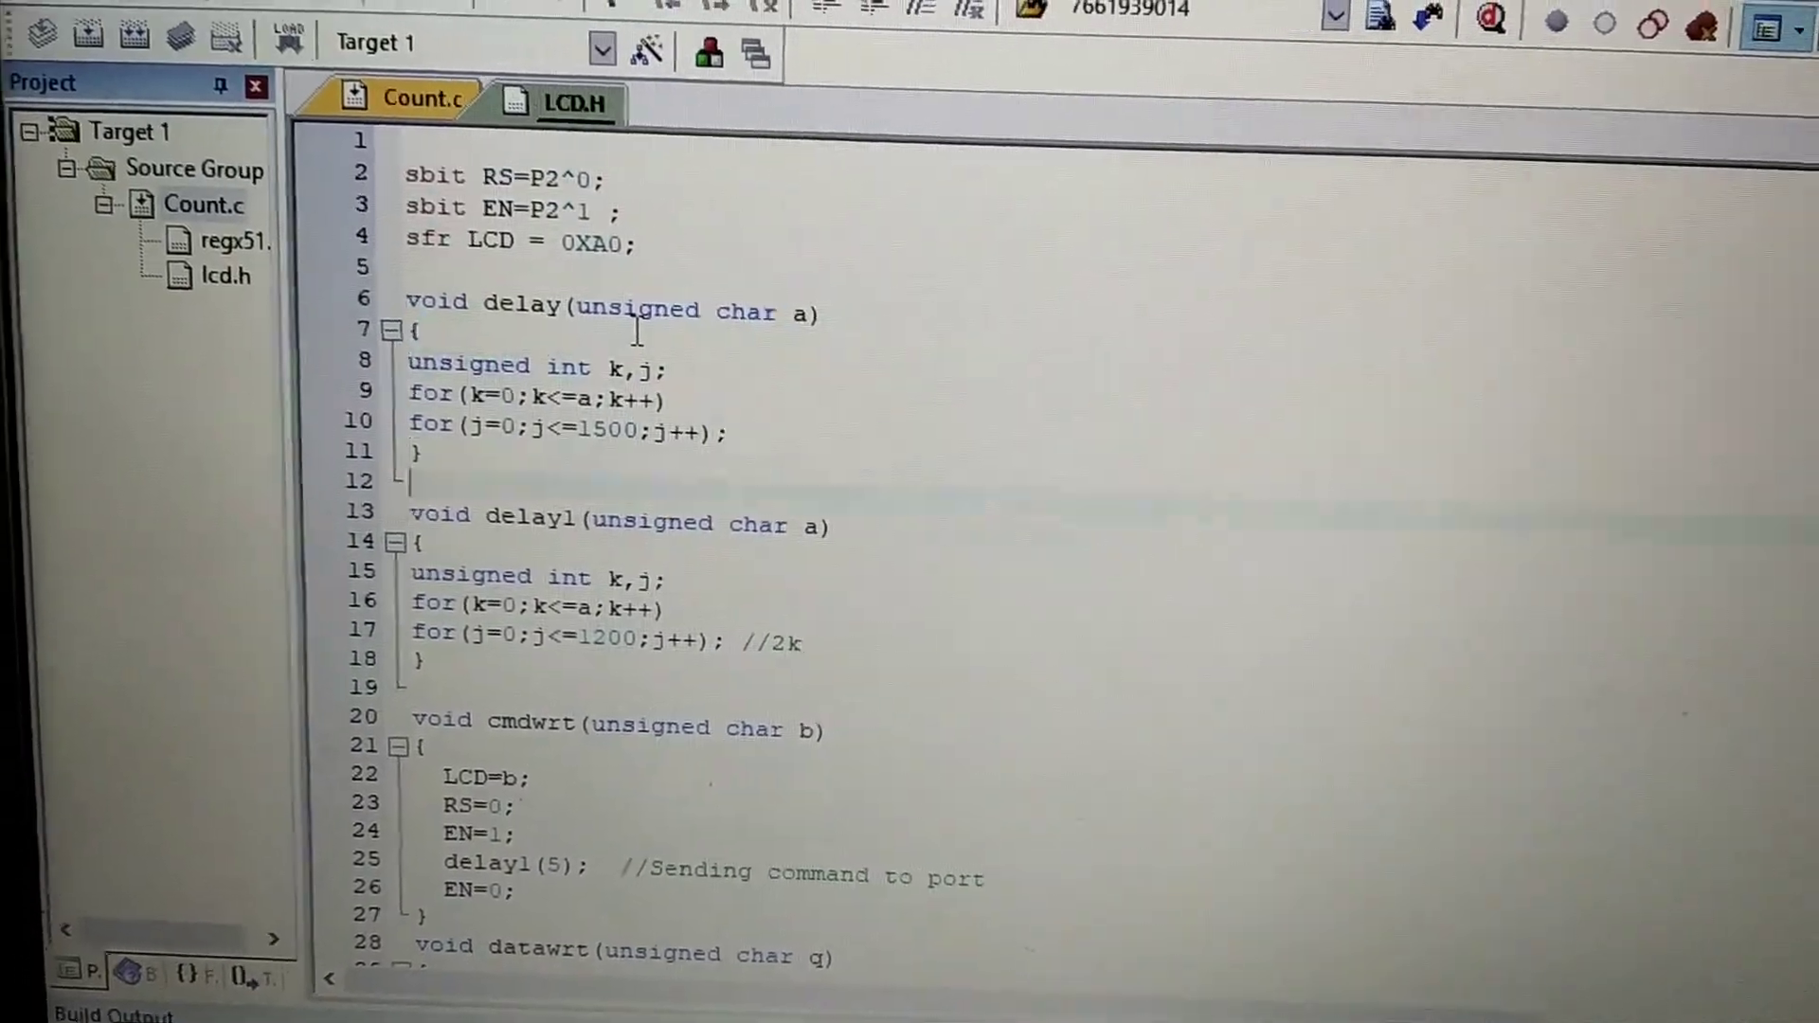
scroll(638, 331, "down", 3)
scroll(637, 332, "down", 3)
scroll(668, 334, "down", 2)
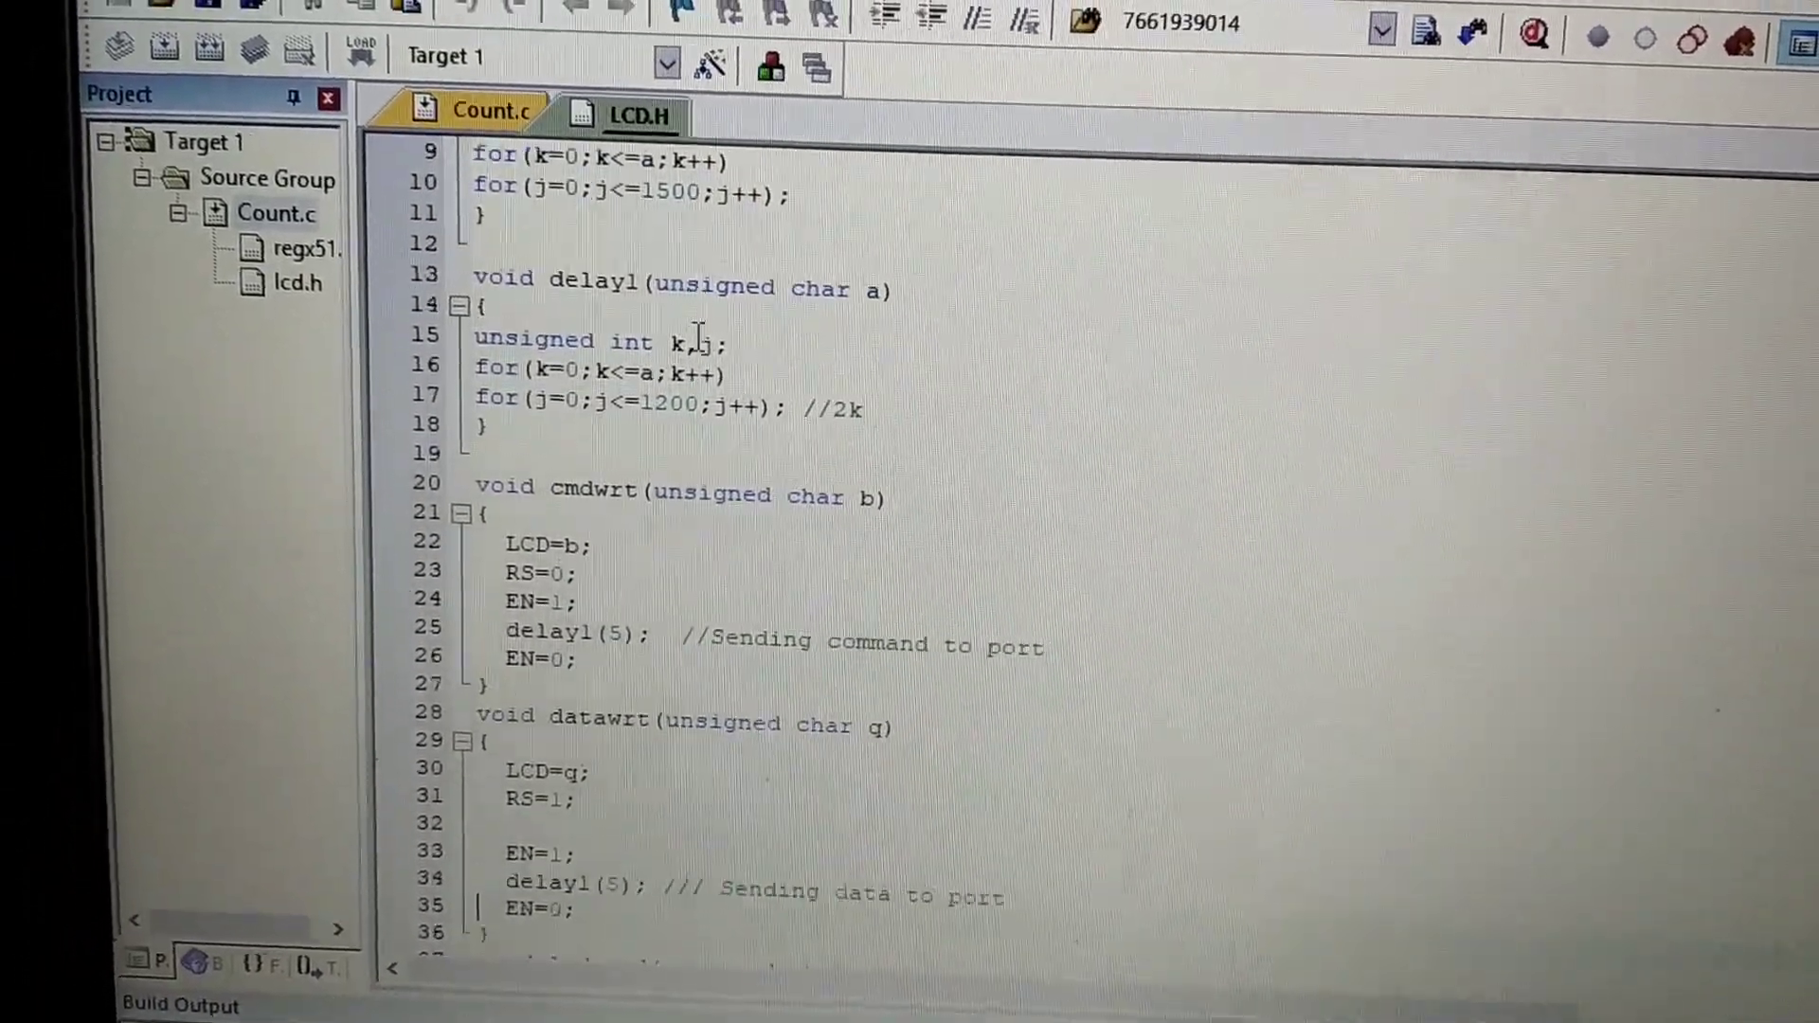
scroll(696, 338, "down", 3)
scroll(698, 338, "down", 1)
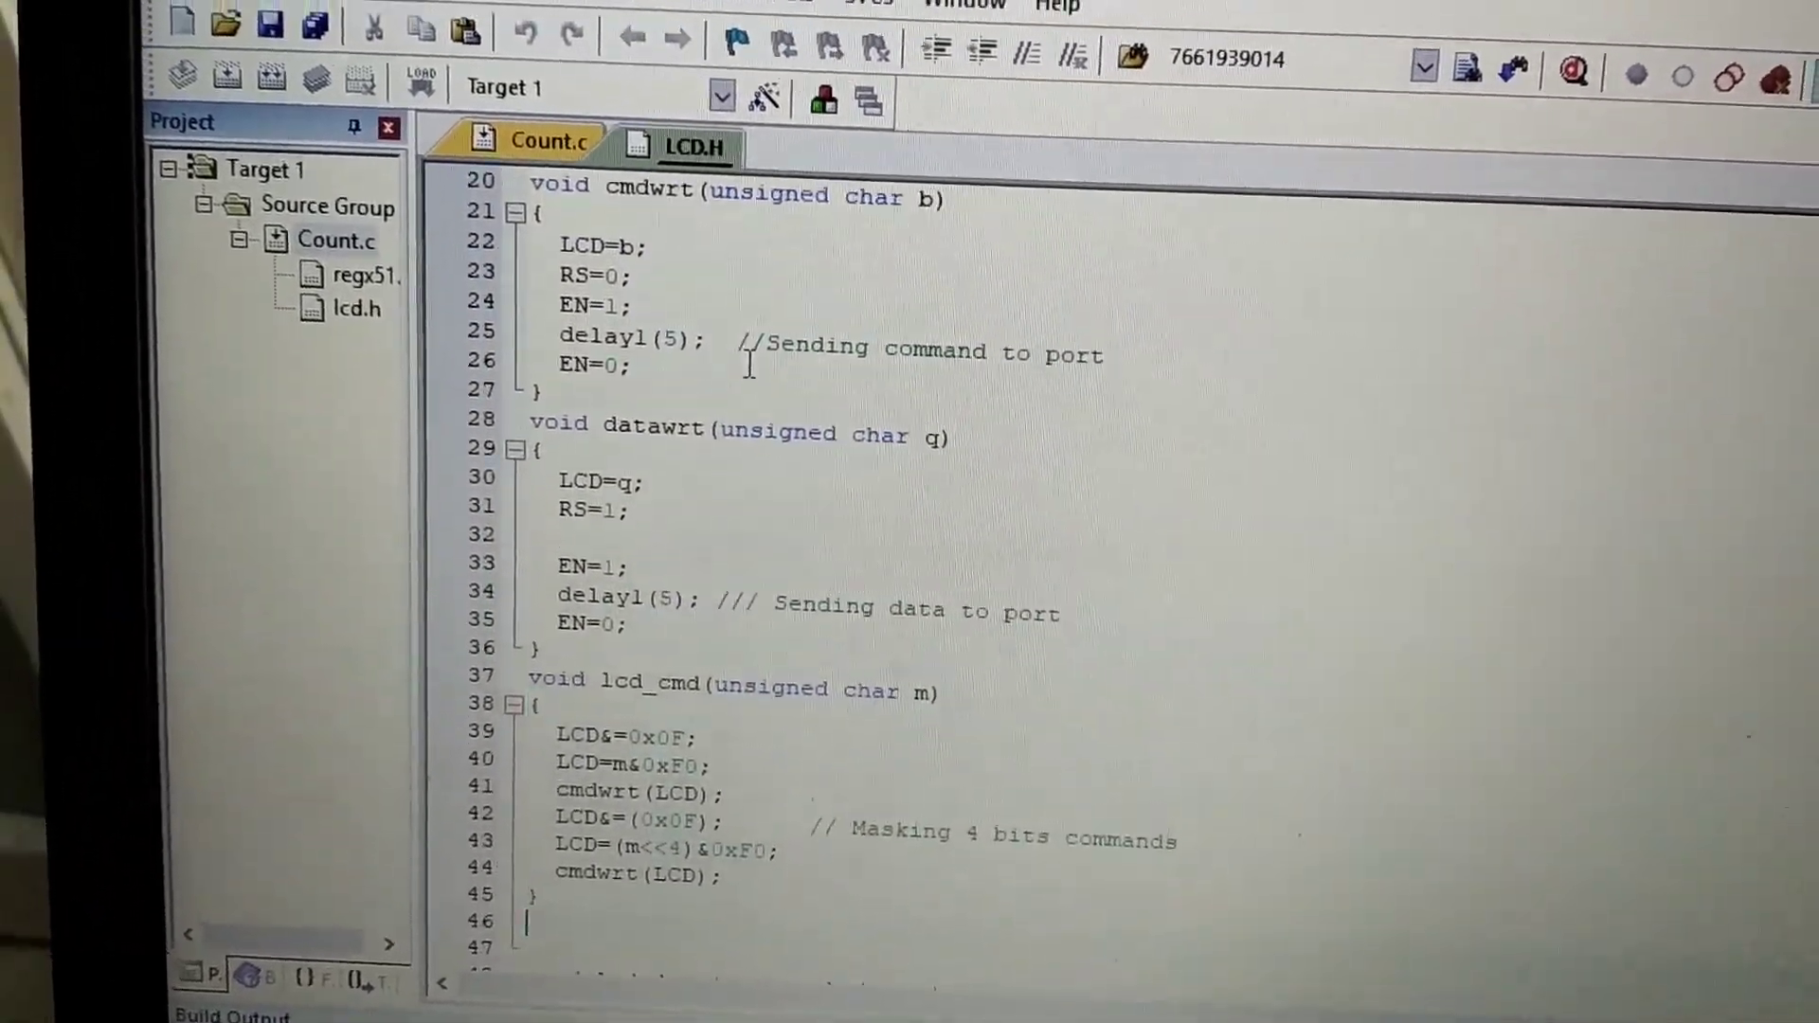
scroll(750, 367, "down", 1)
scroll(751, 367, "down", 5)
scroll(751, 366, "down", 1)
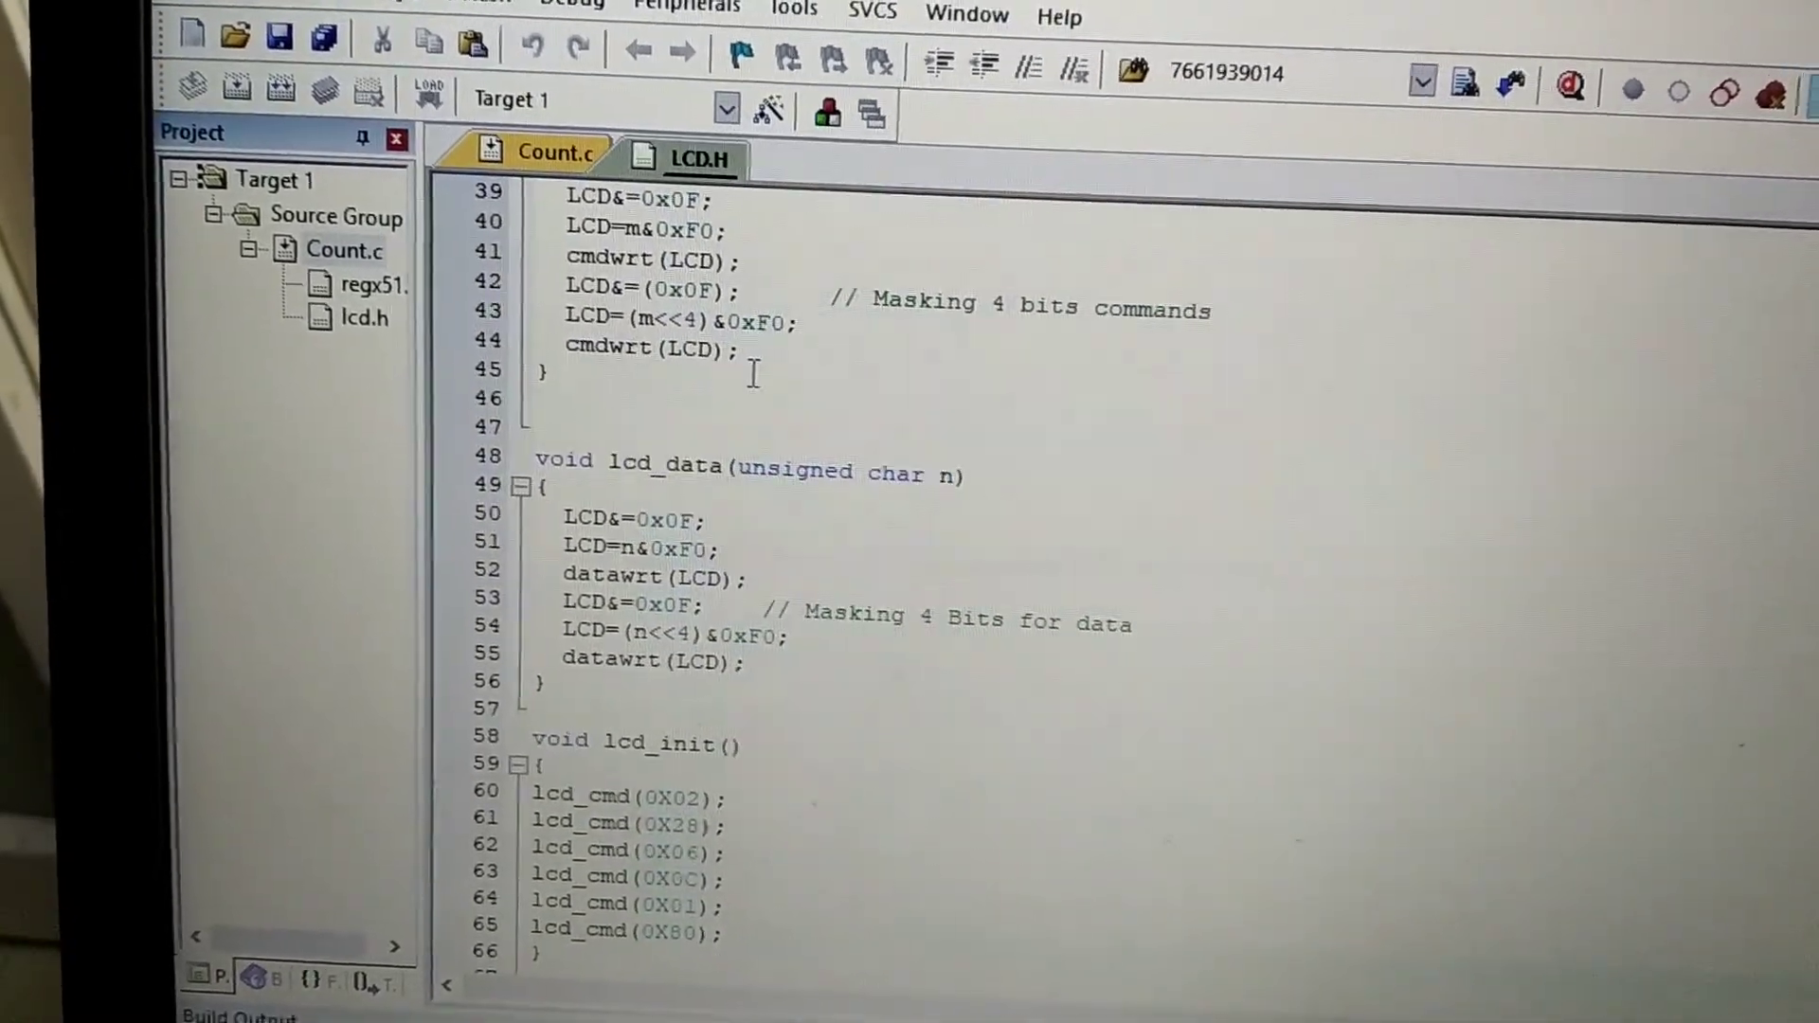
scroll(753, 374, "down", 1)
scroll(753, 373, "down", 1)
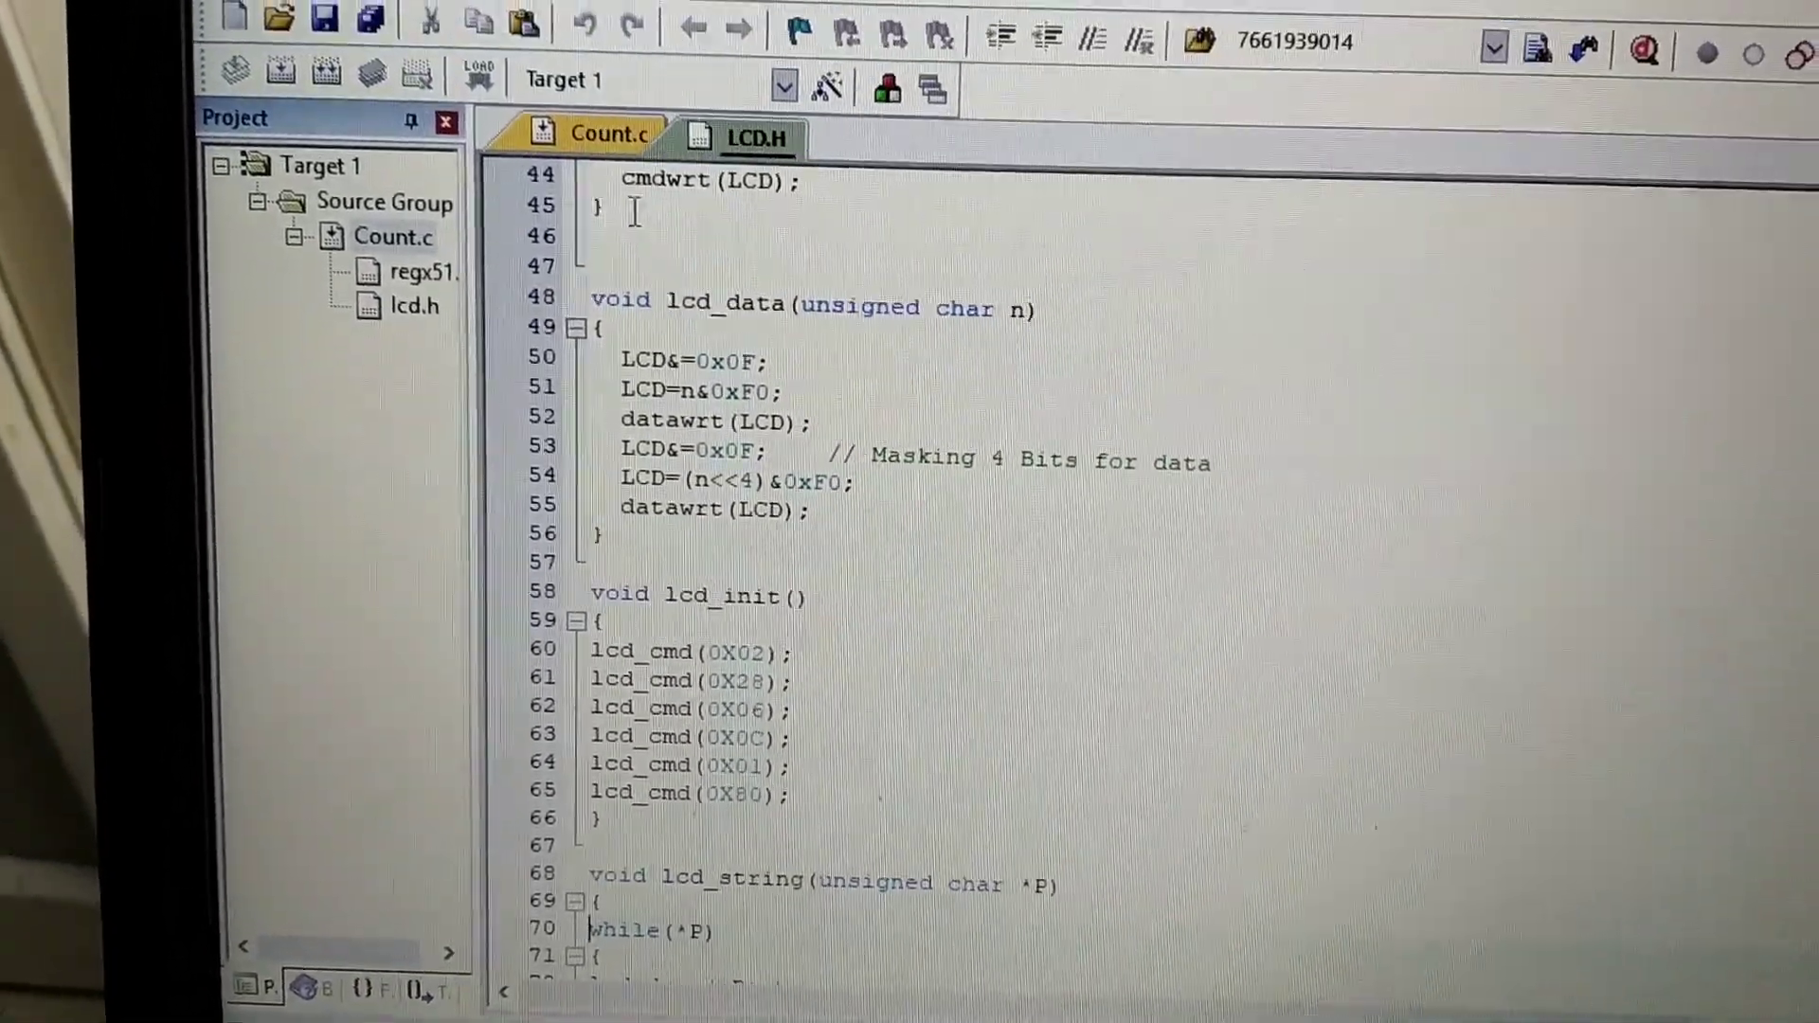
key("ctrl+Home")
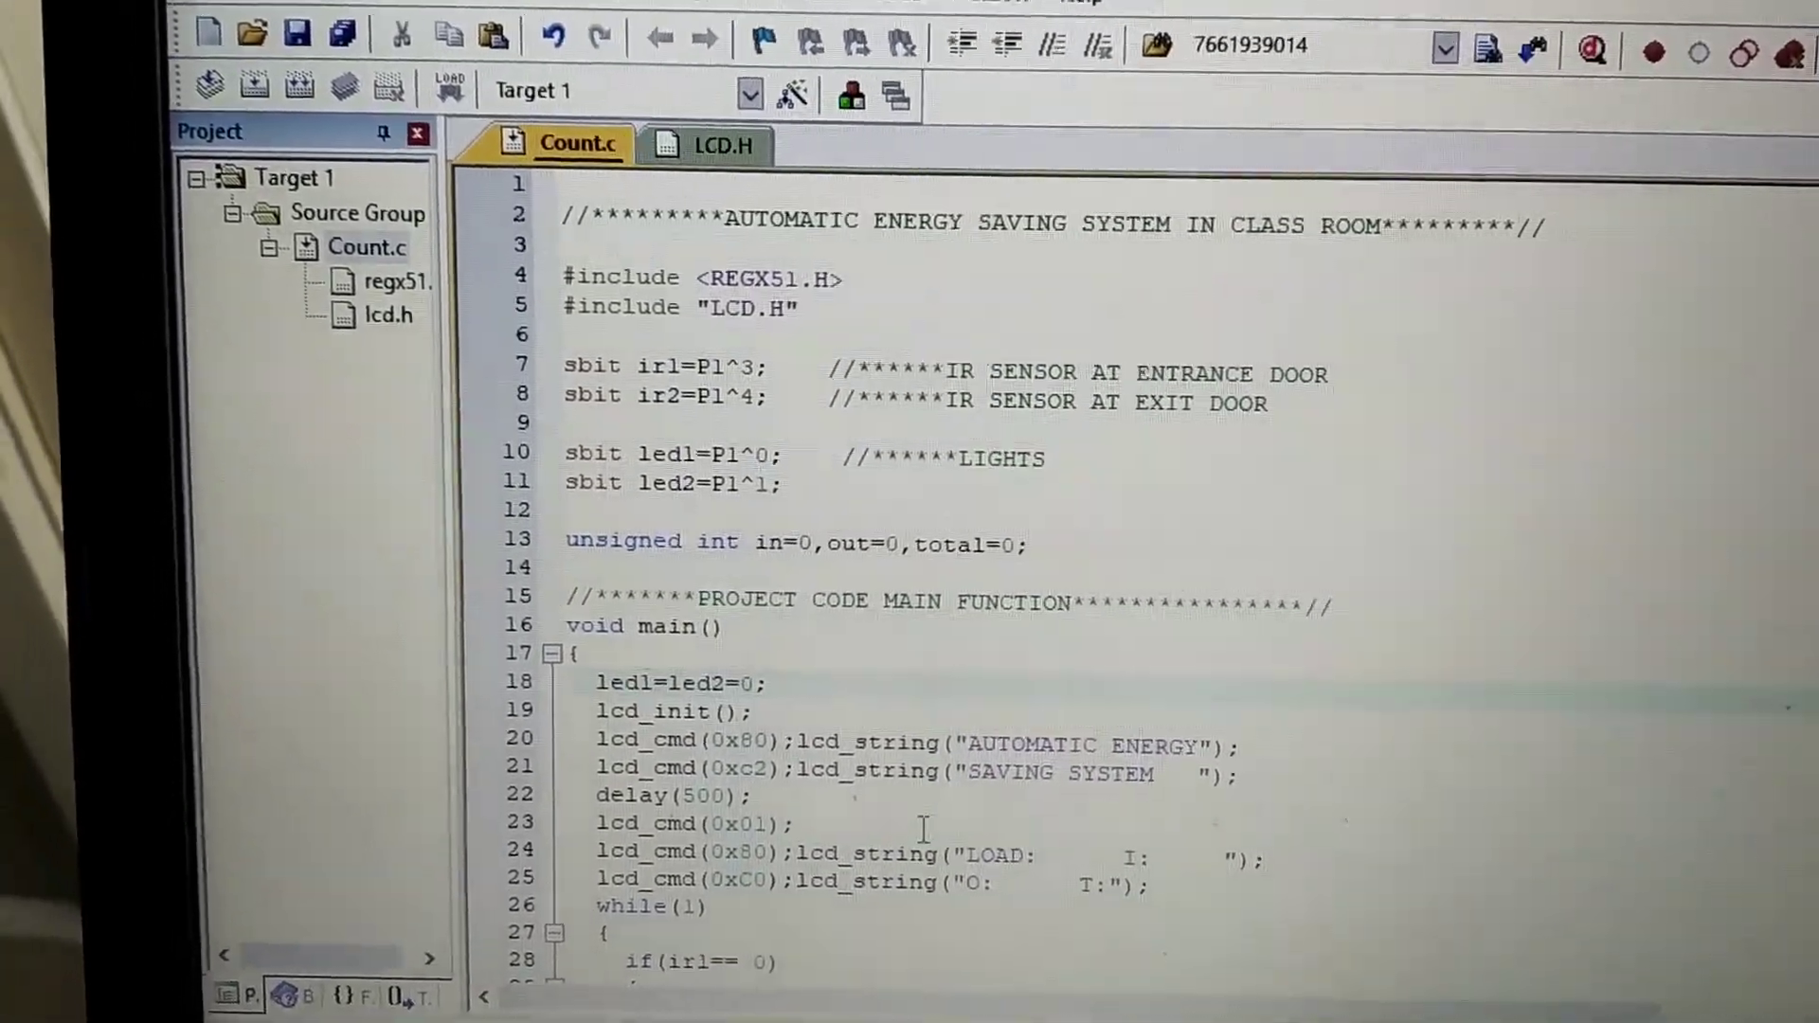
left_click(923, 826)
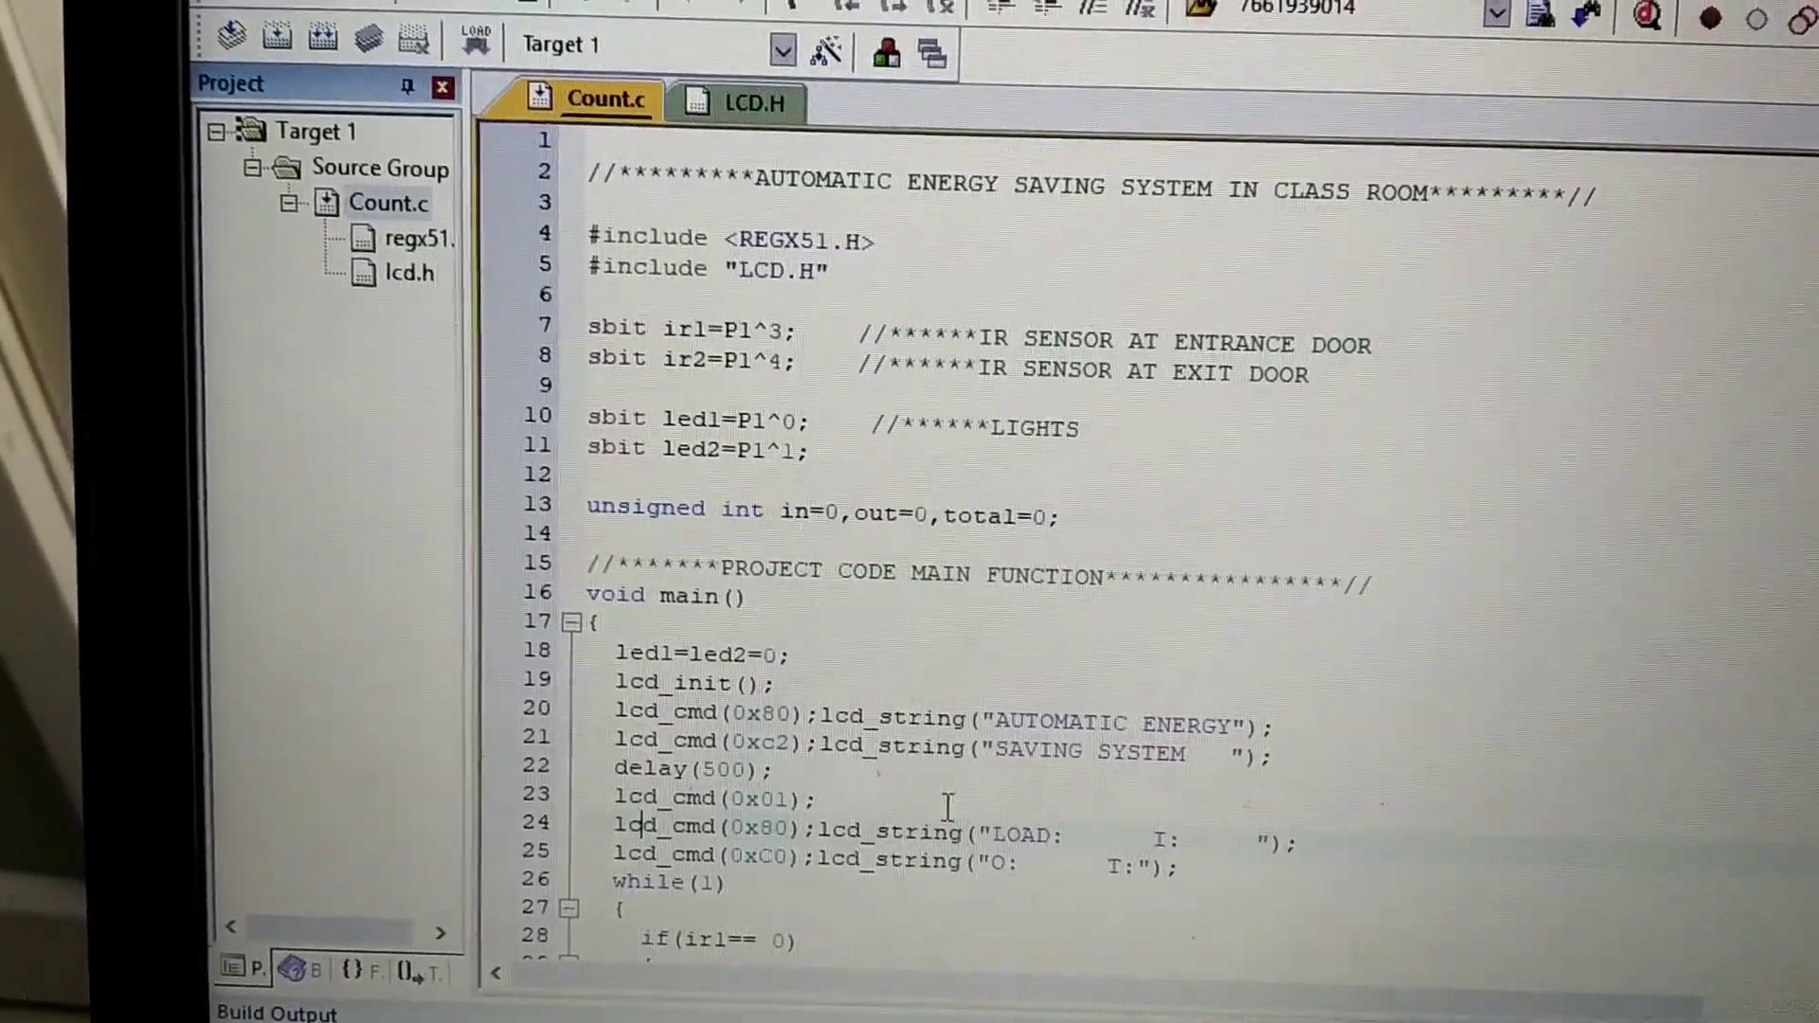
type("00")
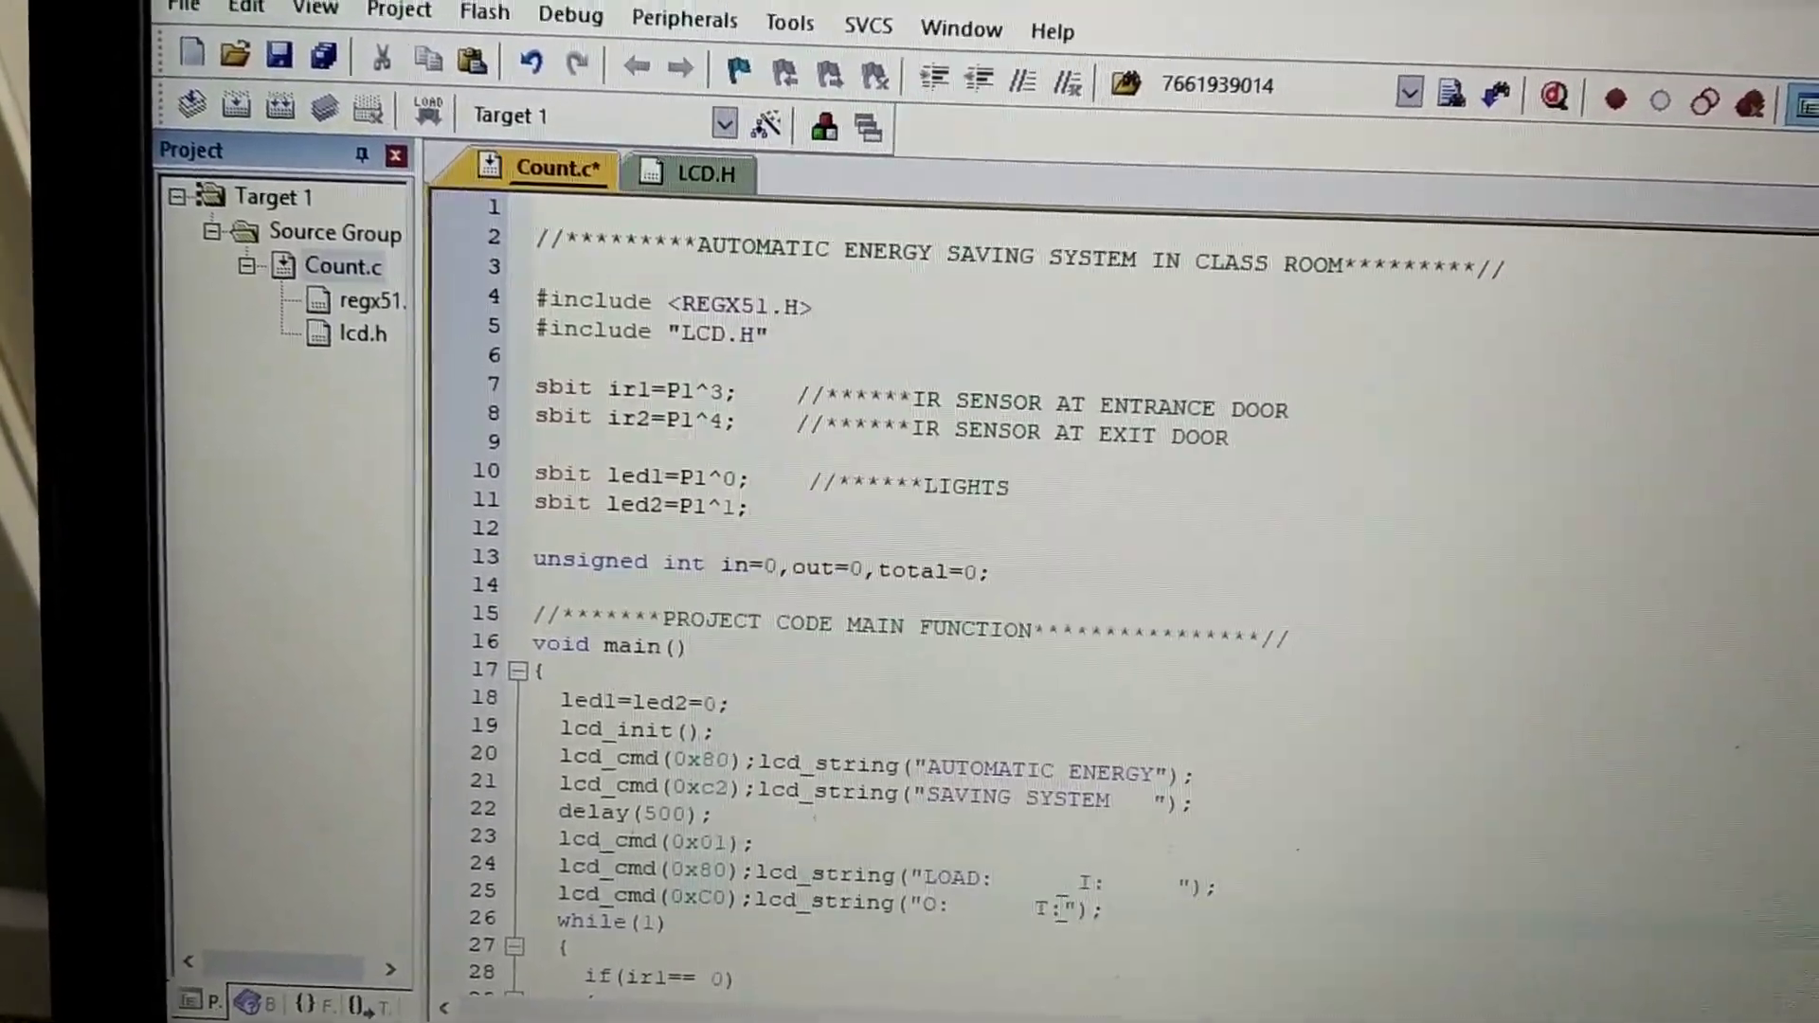
scroll(1041, 904, "down", 3)
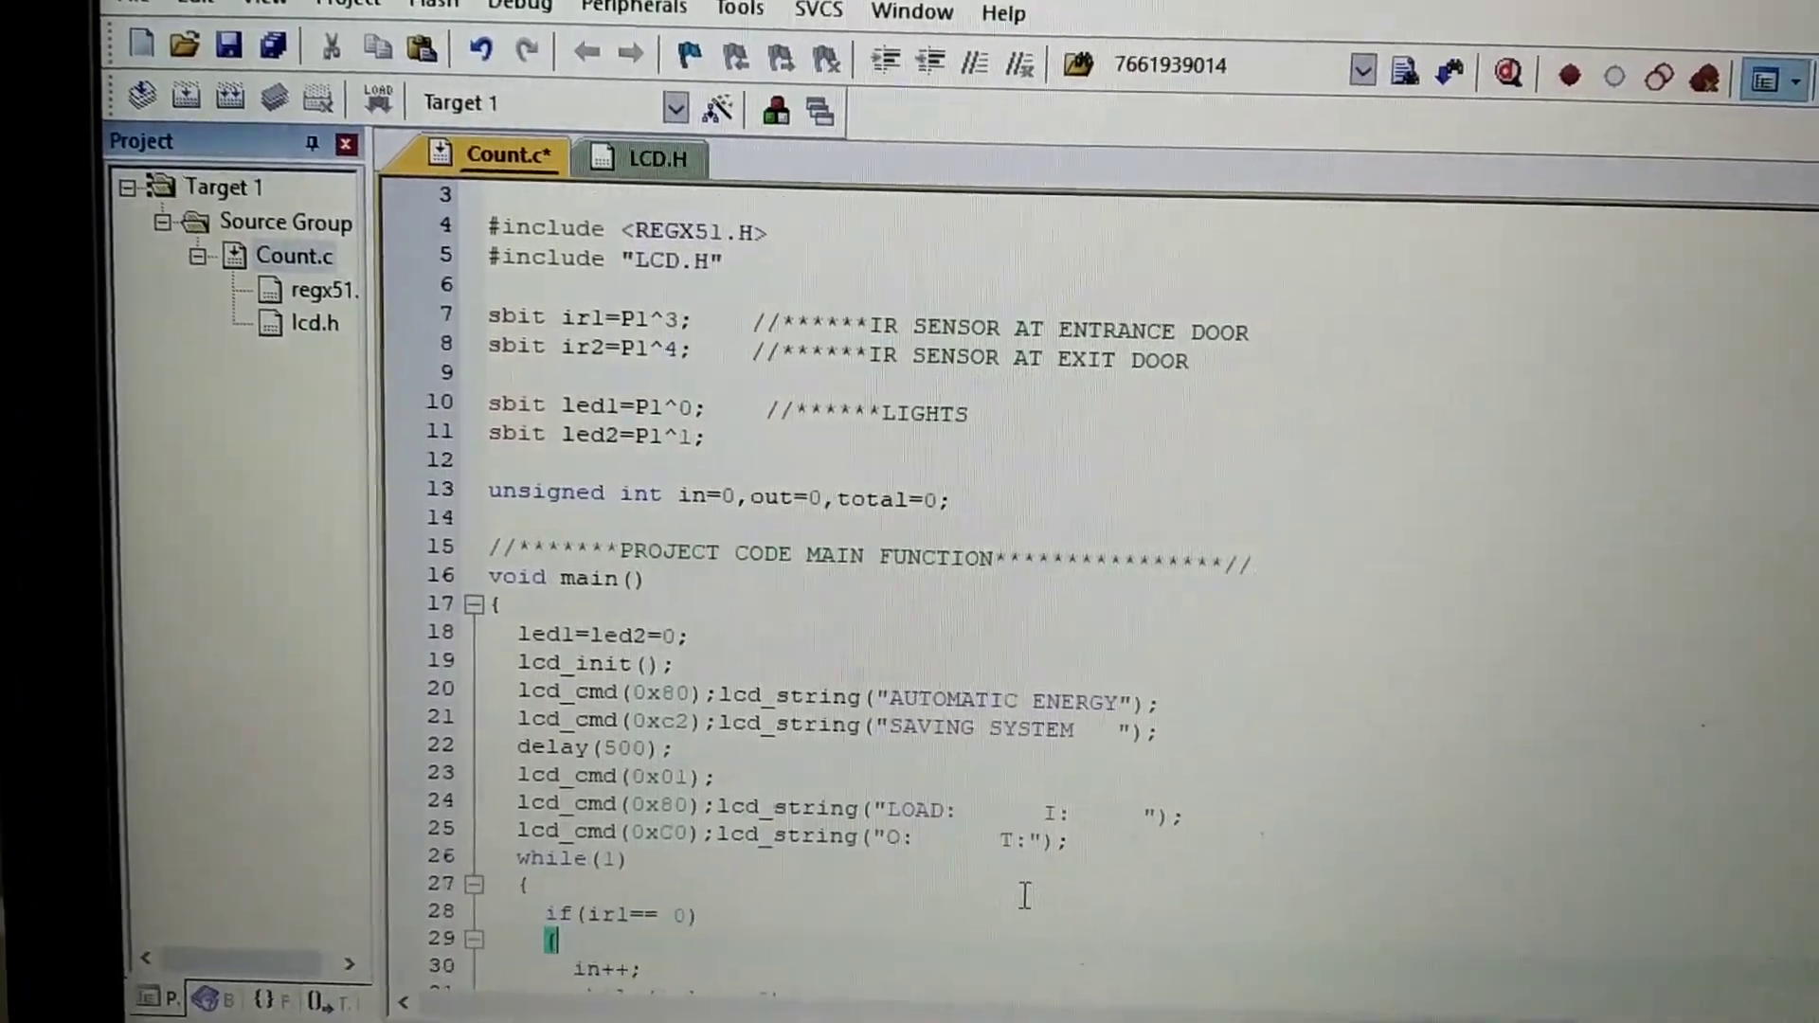
scroll(1042, 904, "down", 3)
scroll(1042, 904, "down", 2)
key("Down")
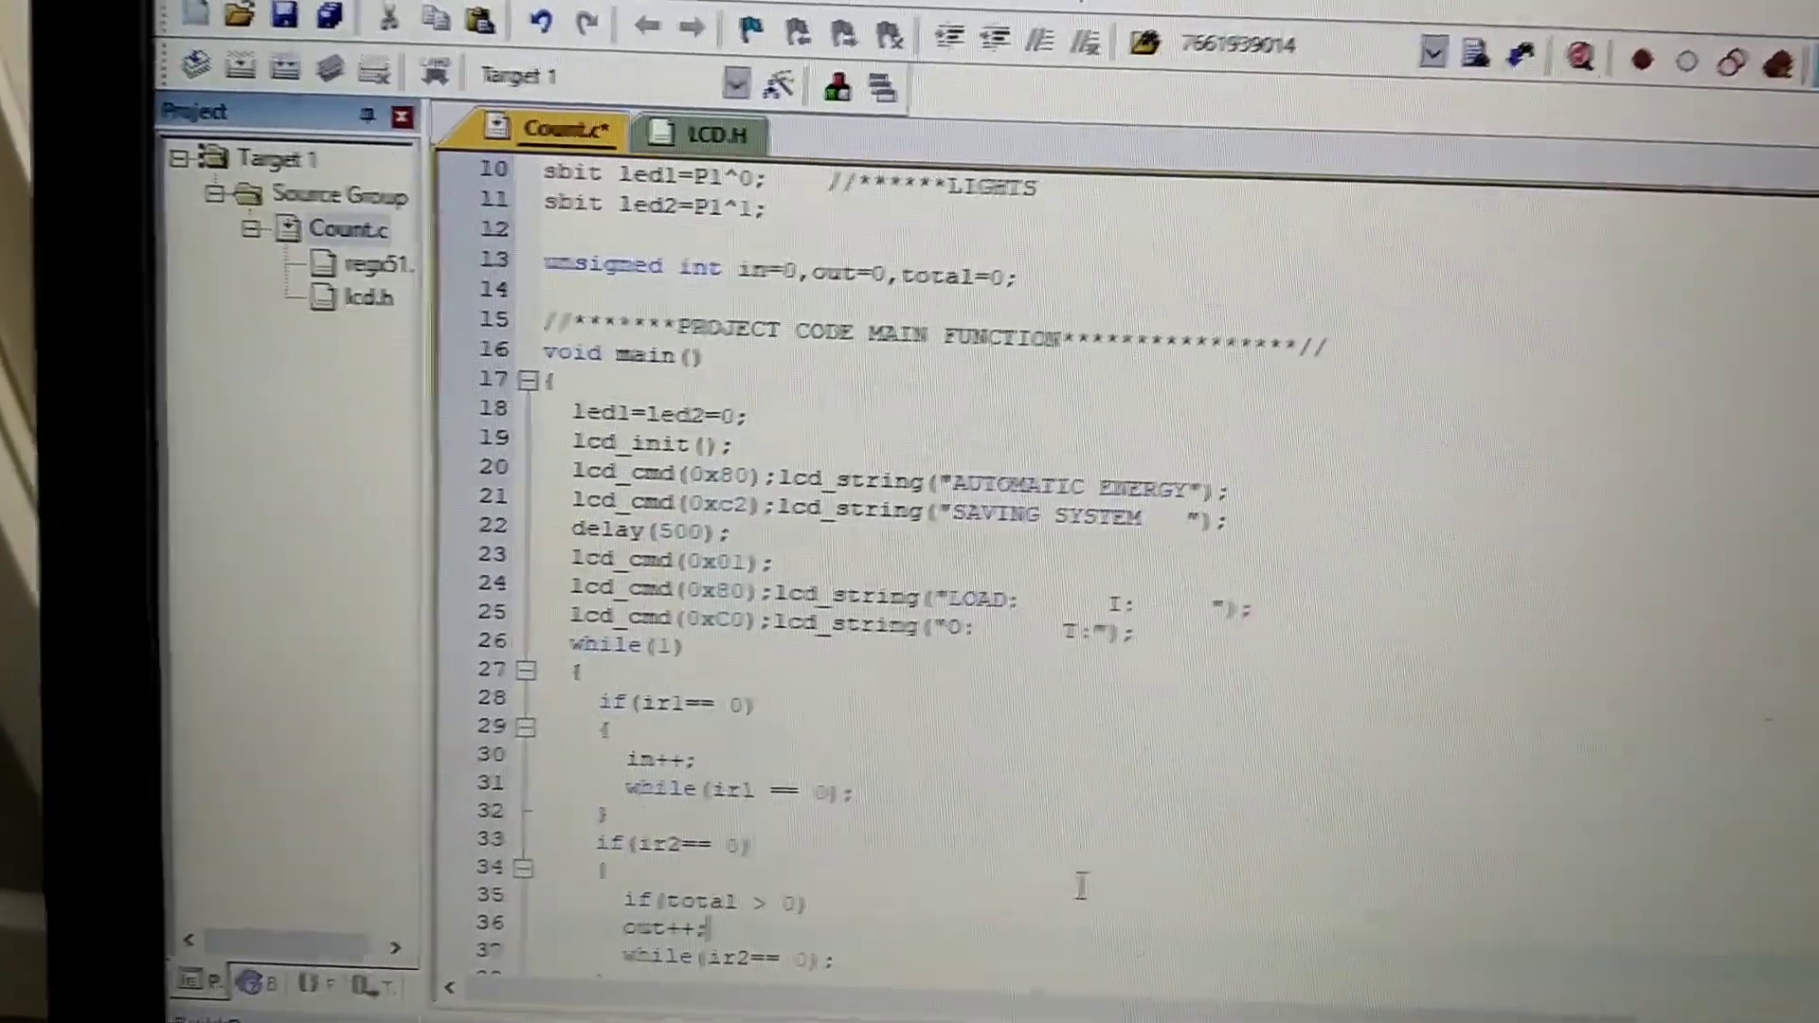
key("Down")
key("Down")
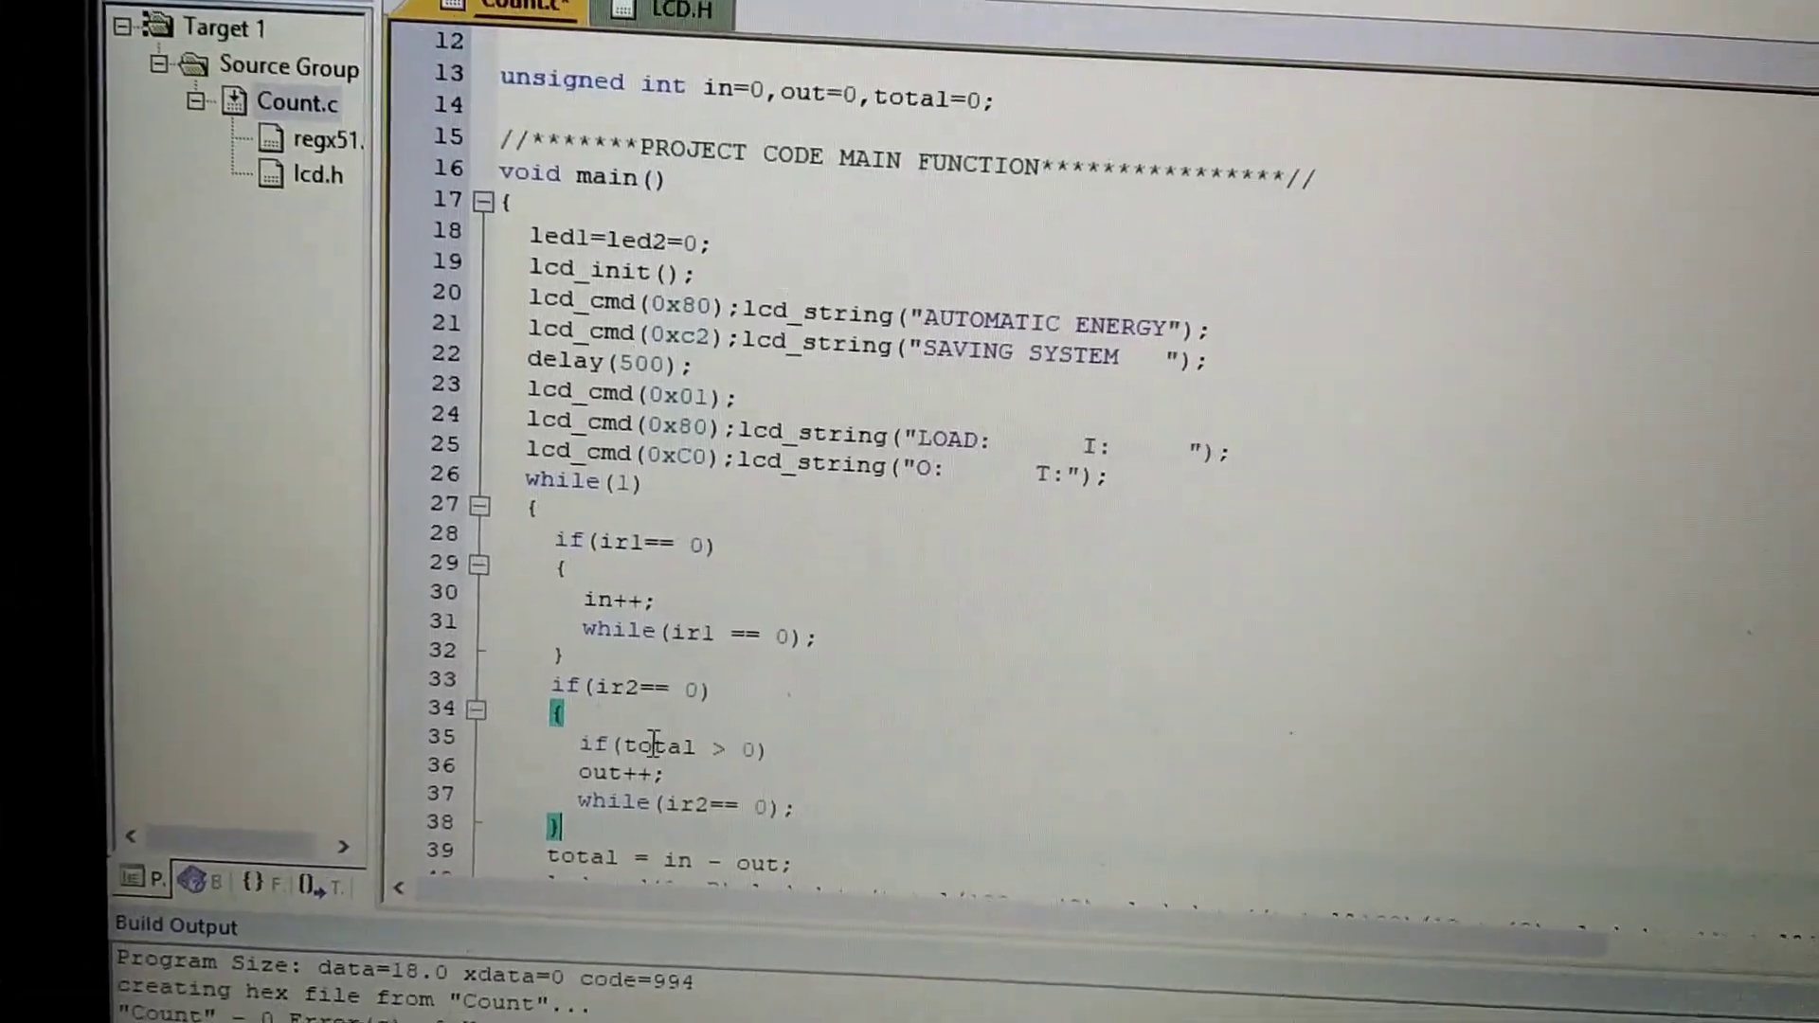
left_click(643, 730)
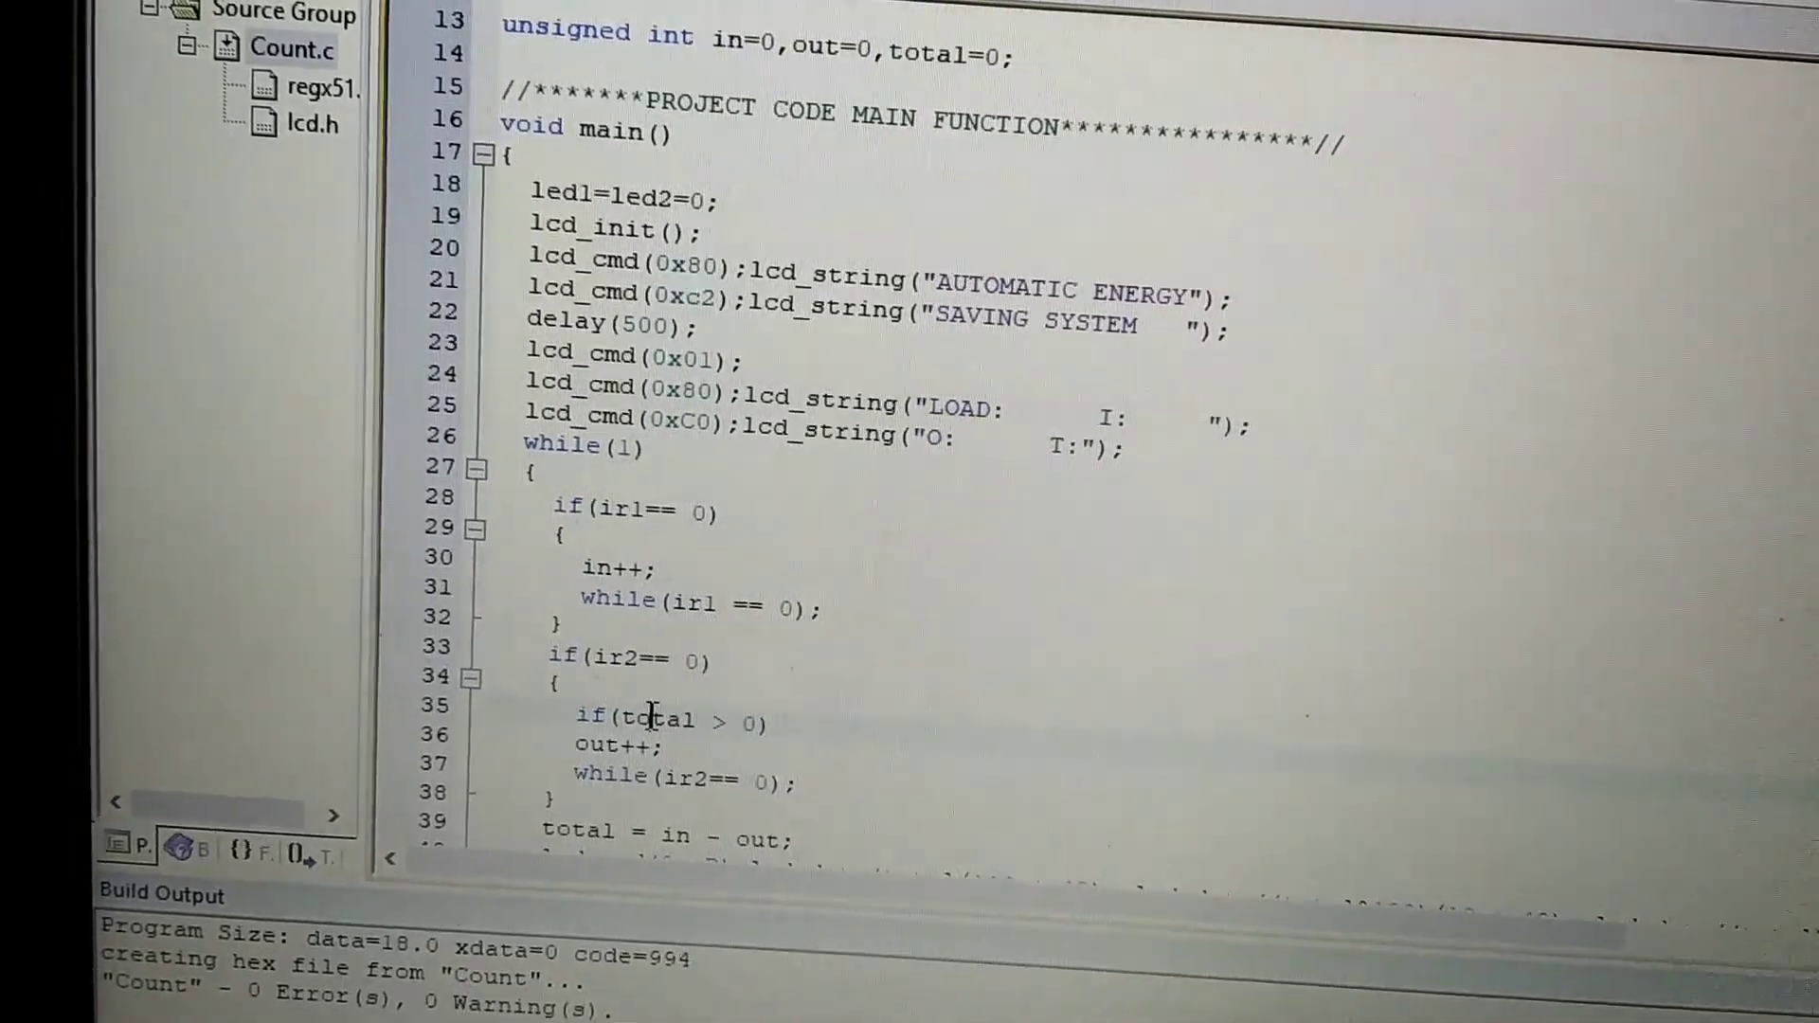
key("Down")
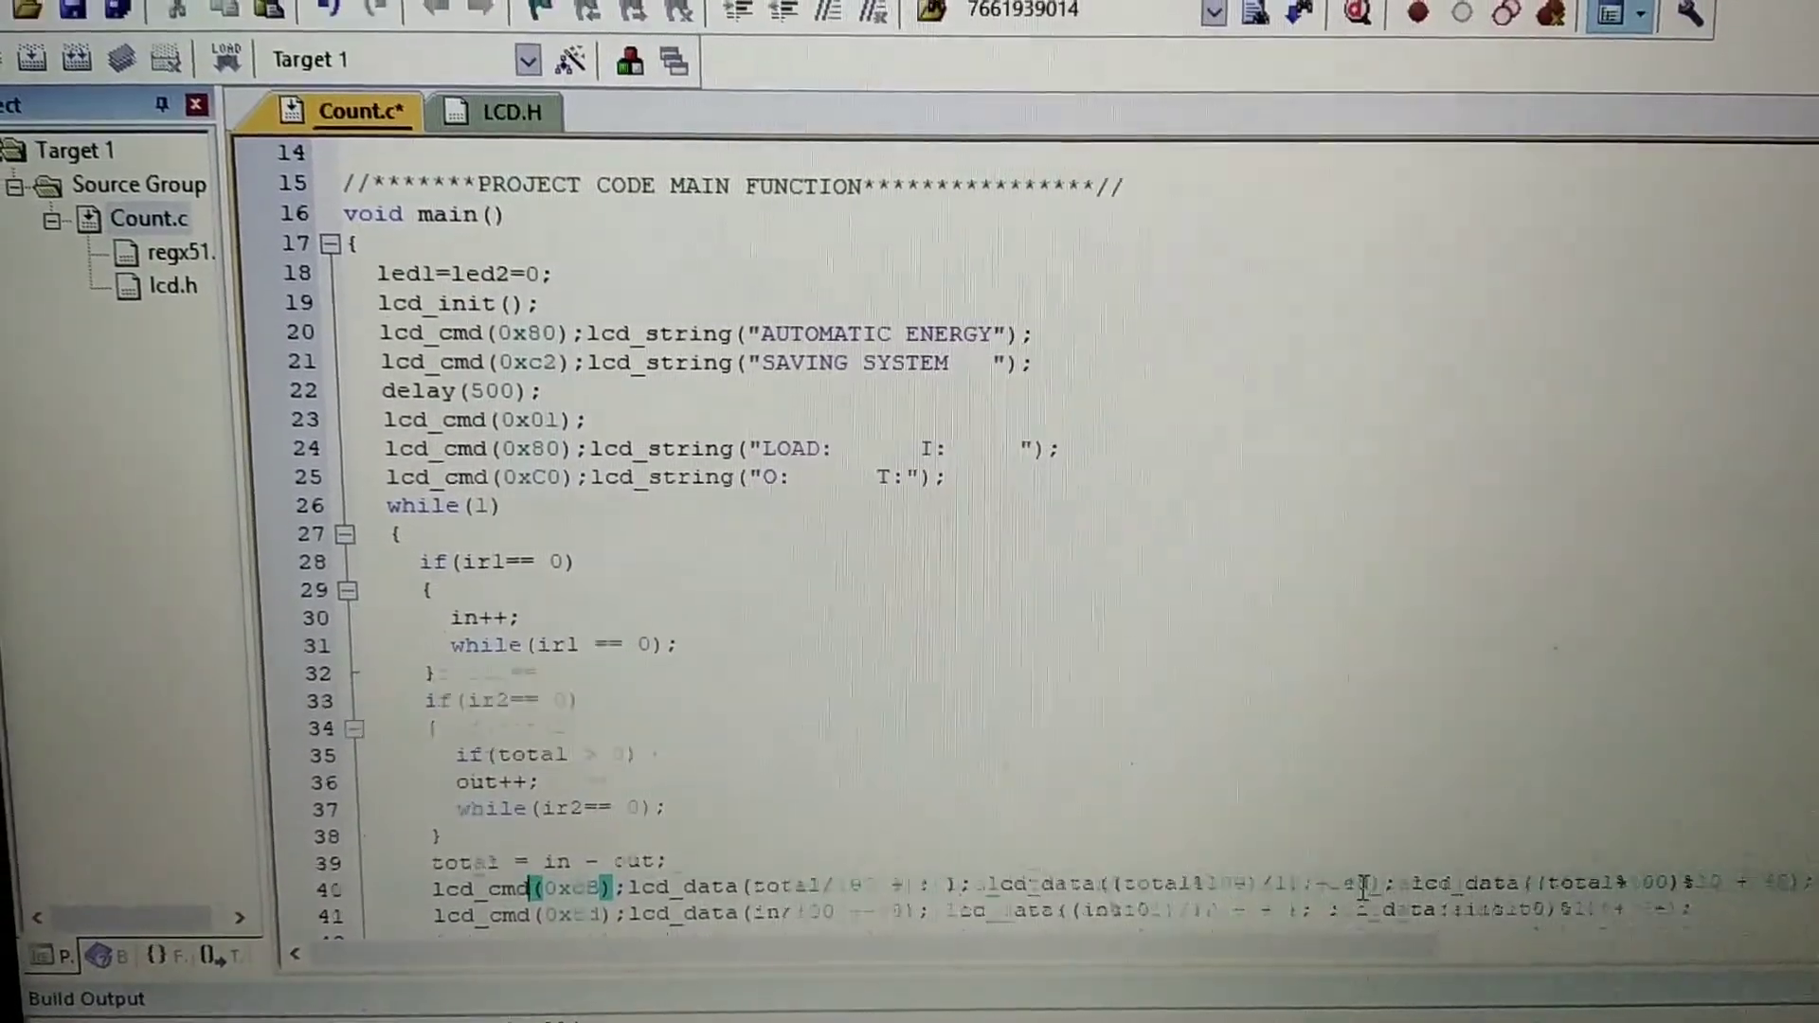
key("Down")
key("Down")
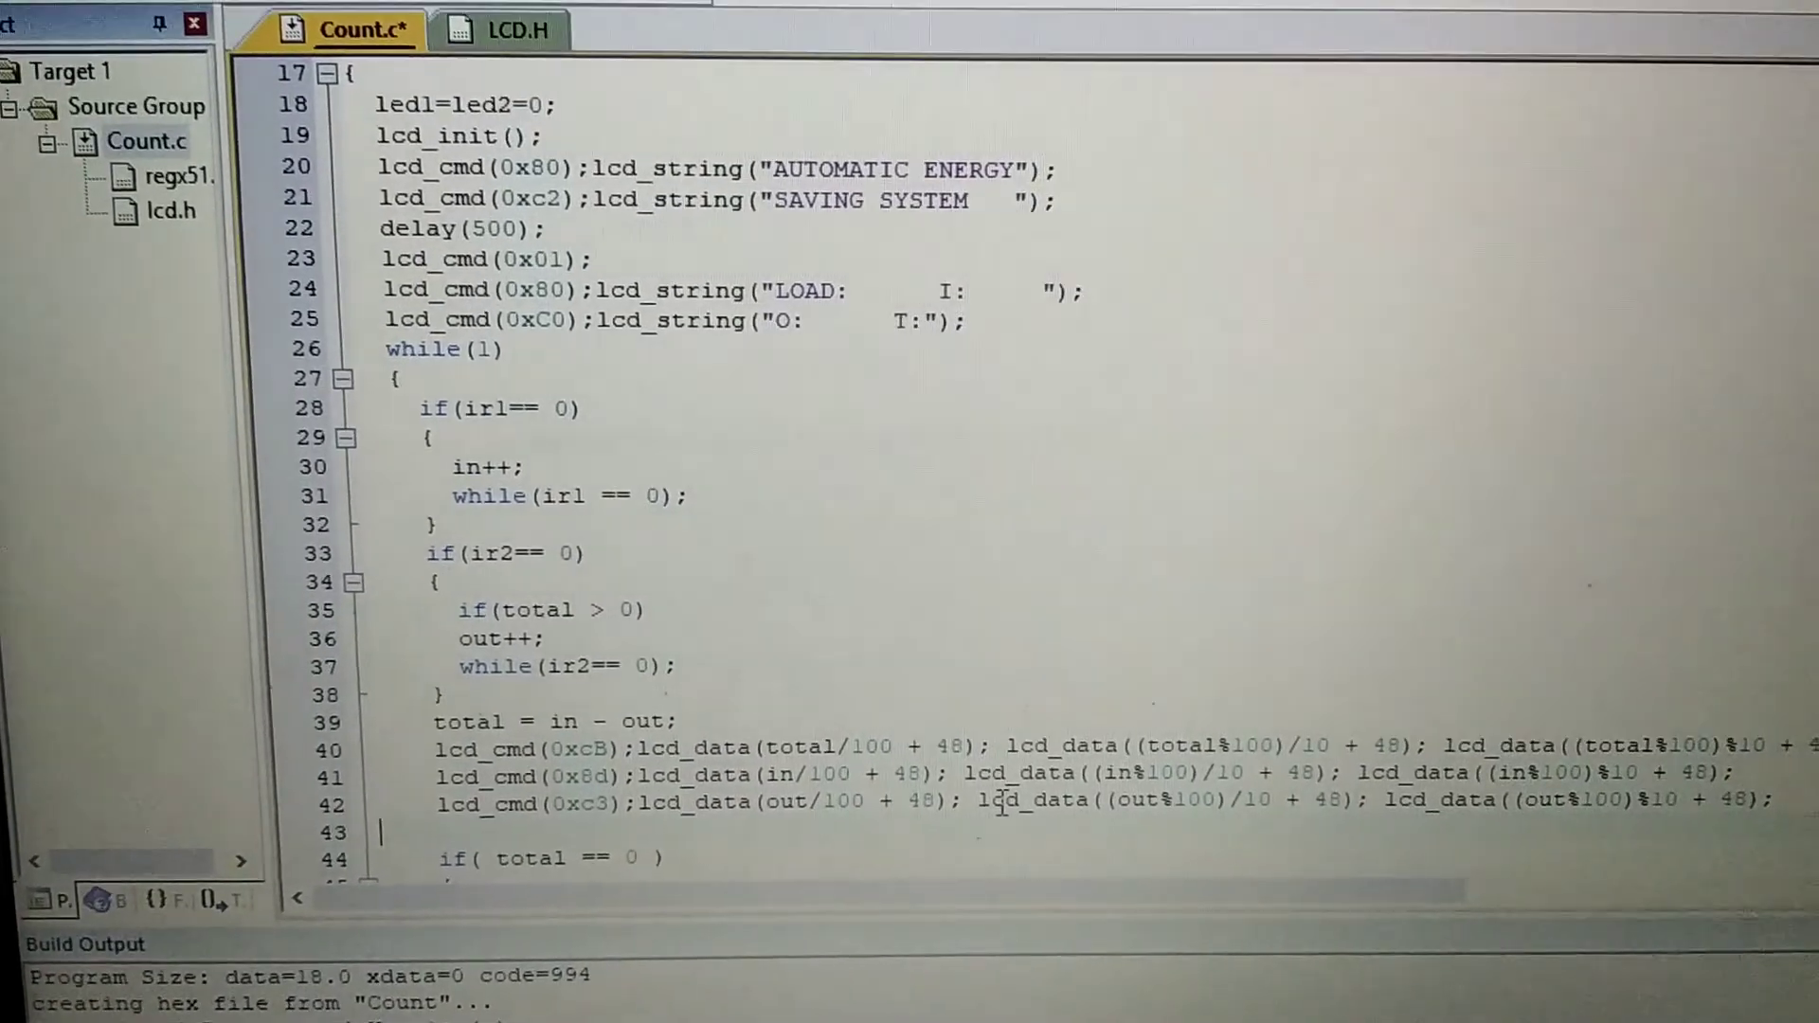
key("Down")
scroll(953, 793, "down", 1)
scroll(953, 793, "down", 1)
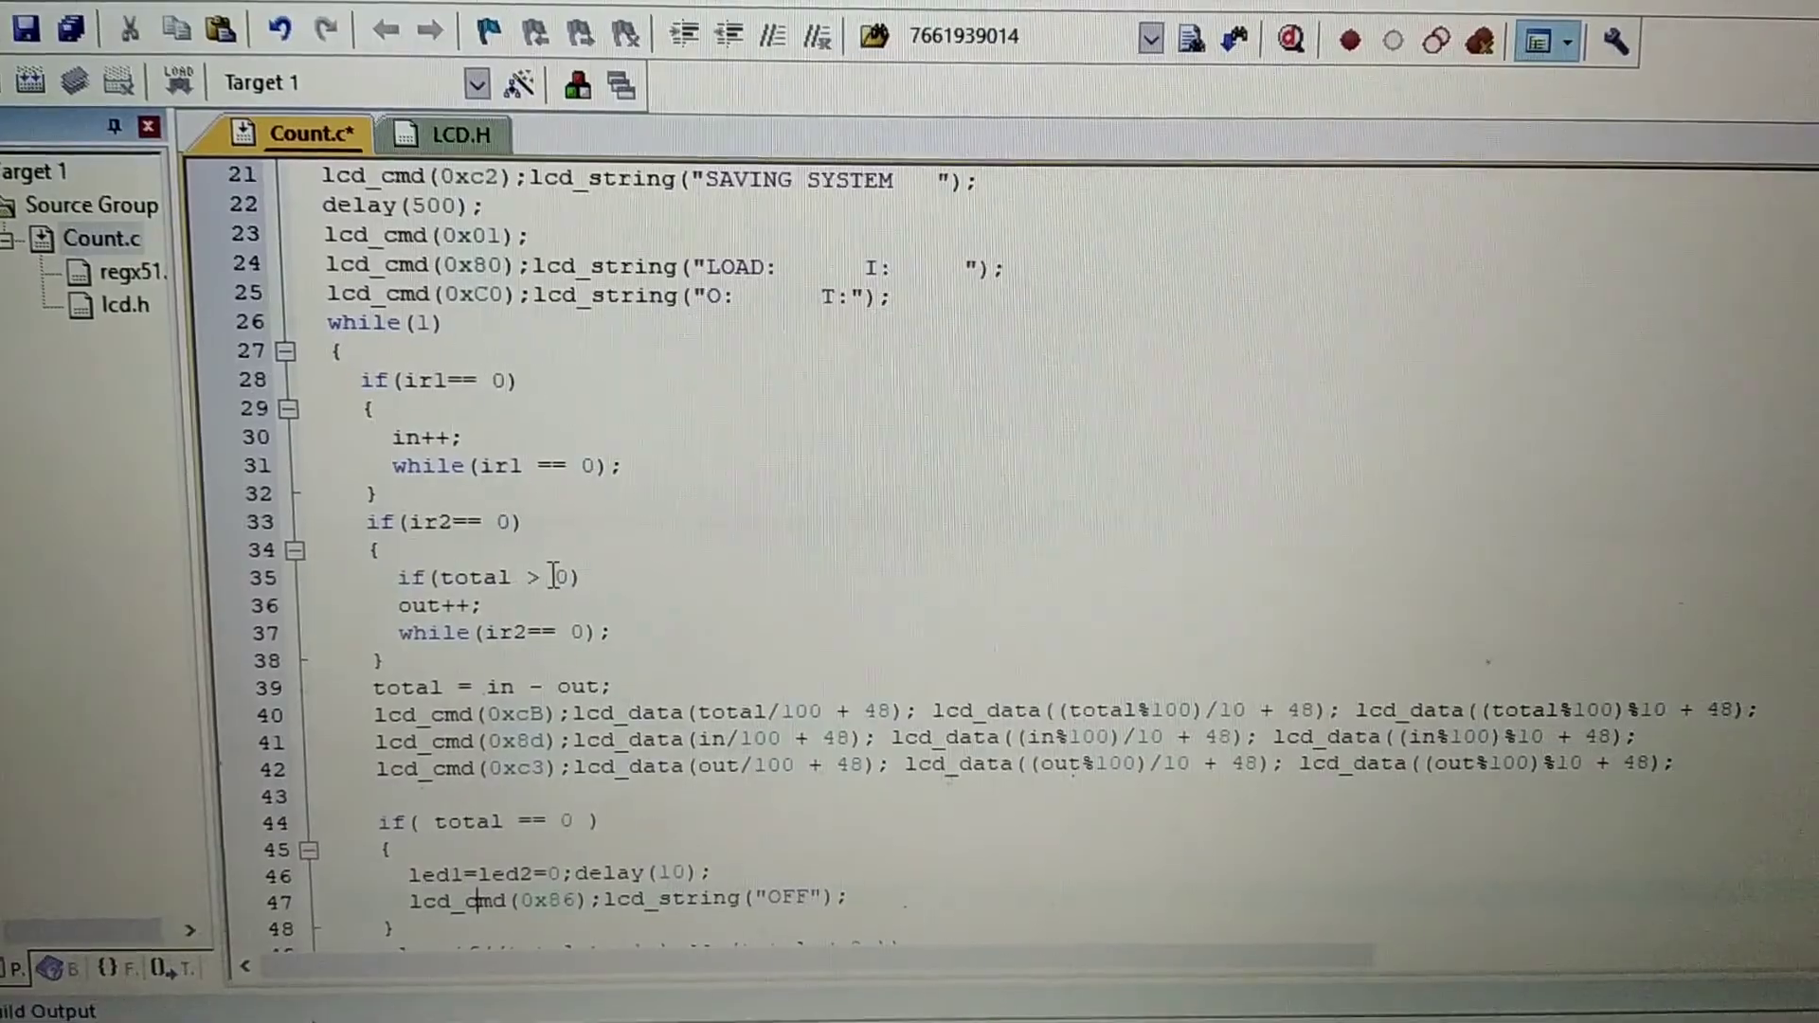
scroll(576, 679, "down", 1)
scroll(576, 681, "down", 1)
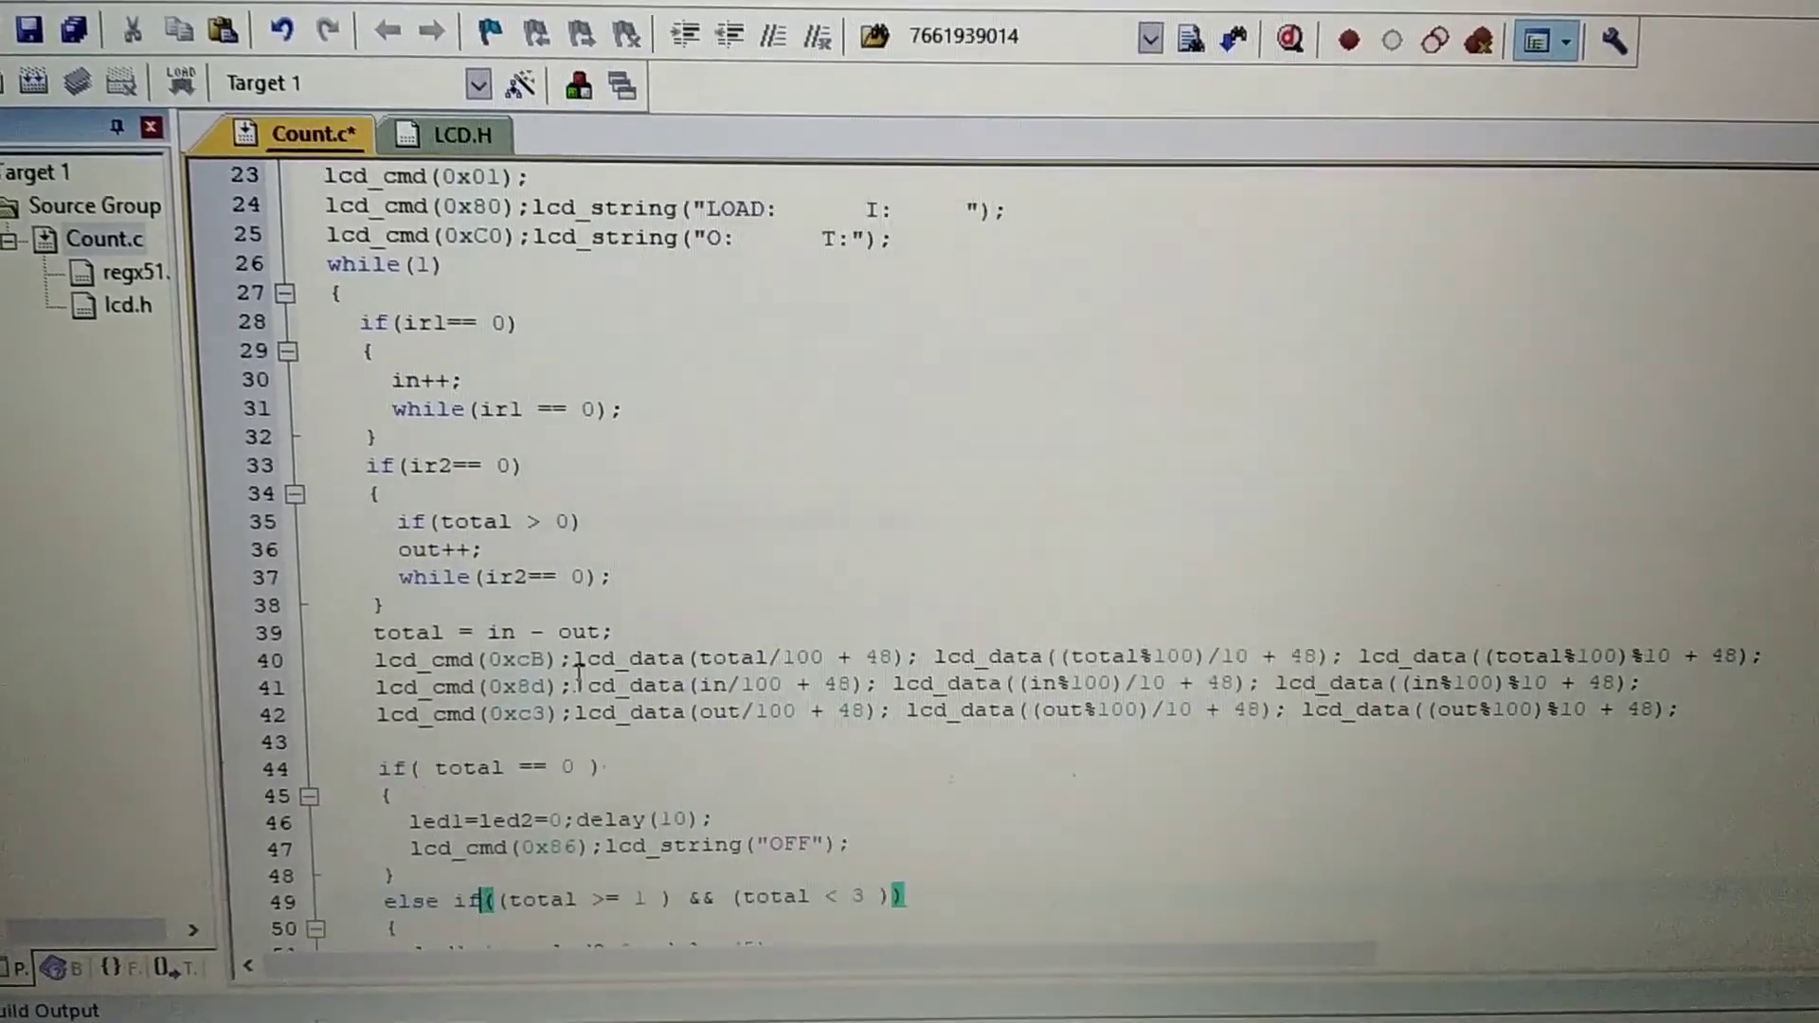
scroll(577, 679, "down", 2)
scroll(587, 680, "down", 1)
scroll(586, 680, "down", 1)
scroll(587, 679, "down", 1)
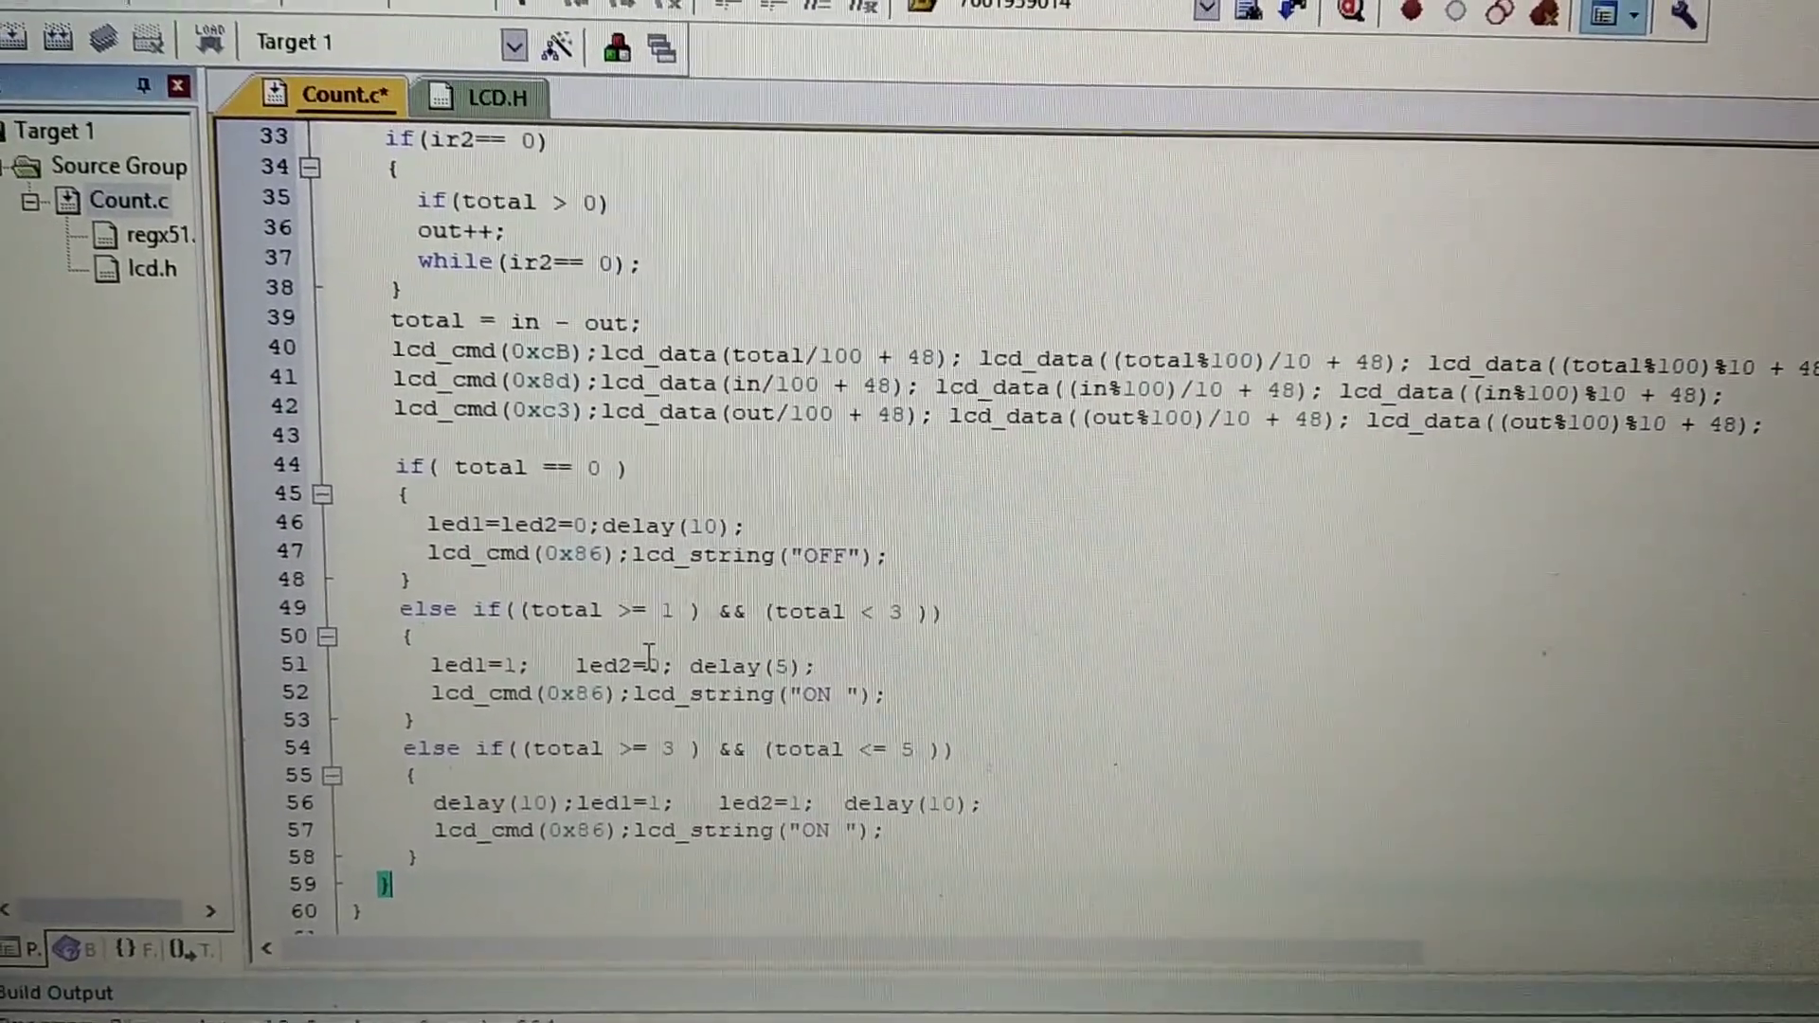
left_click(667, 754)
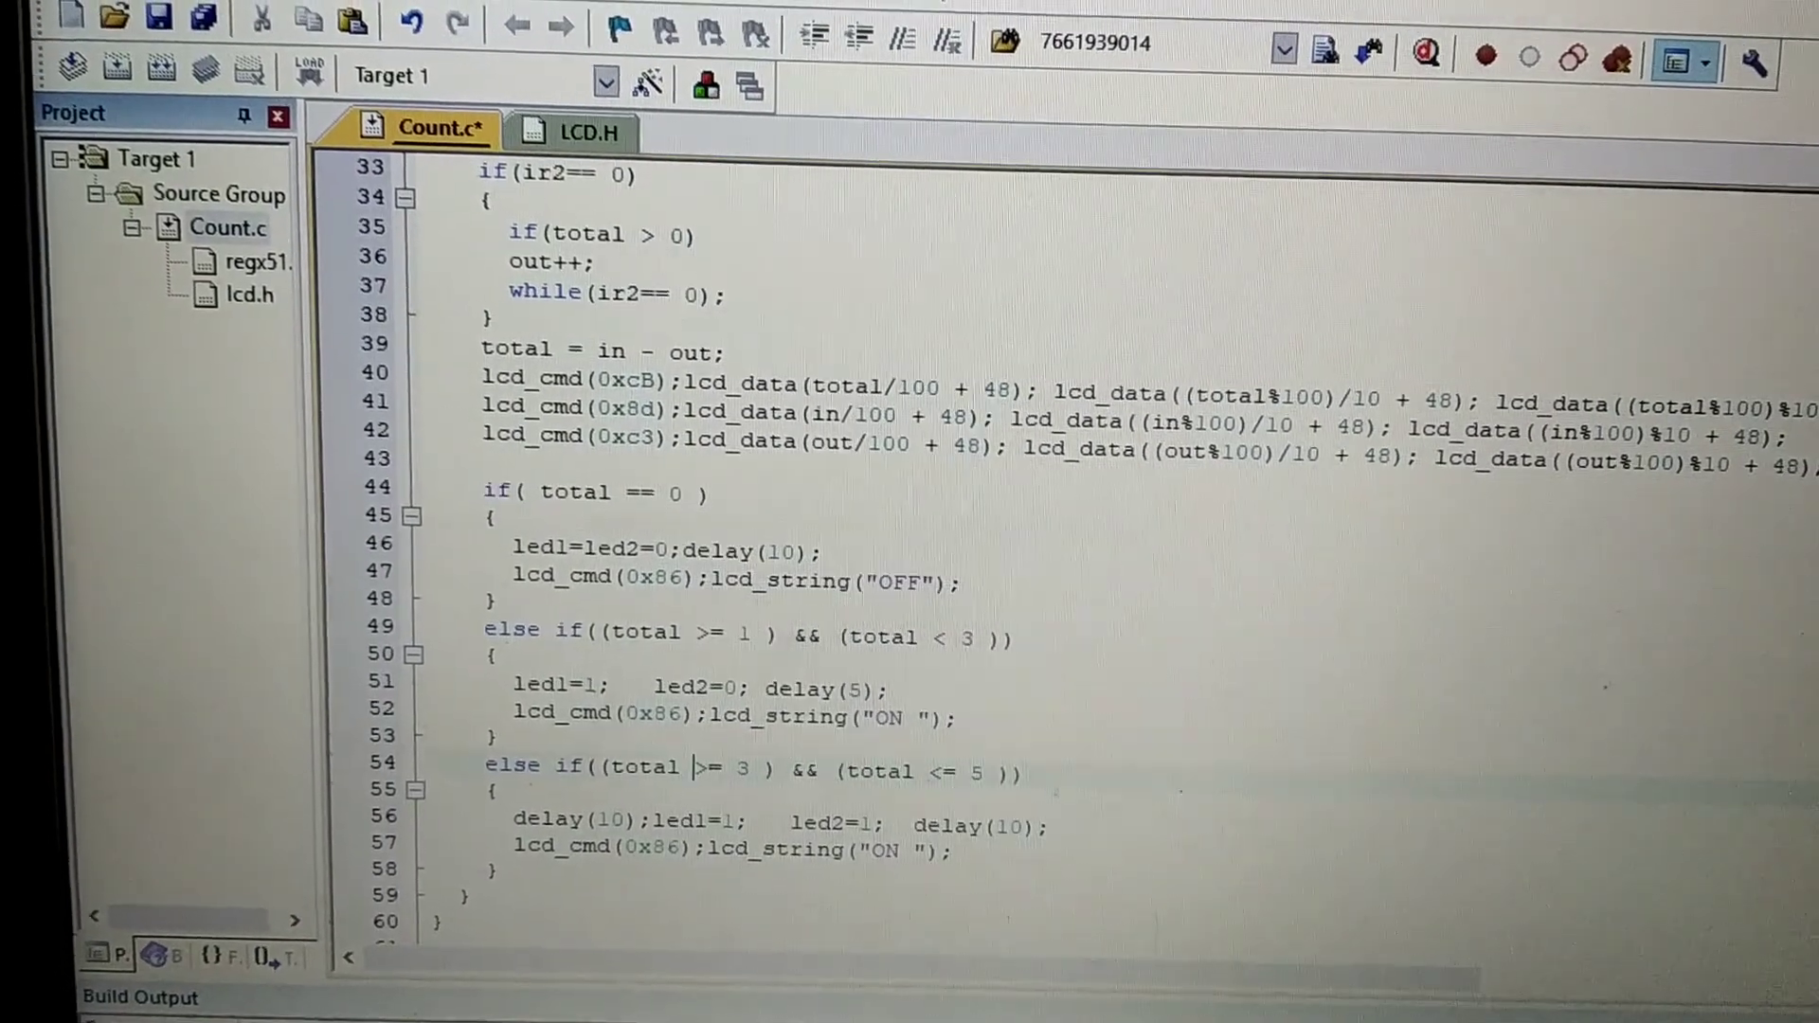
left_click(1441, 776)
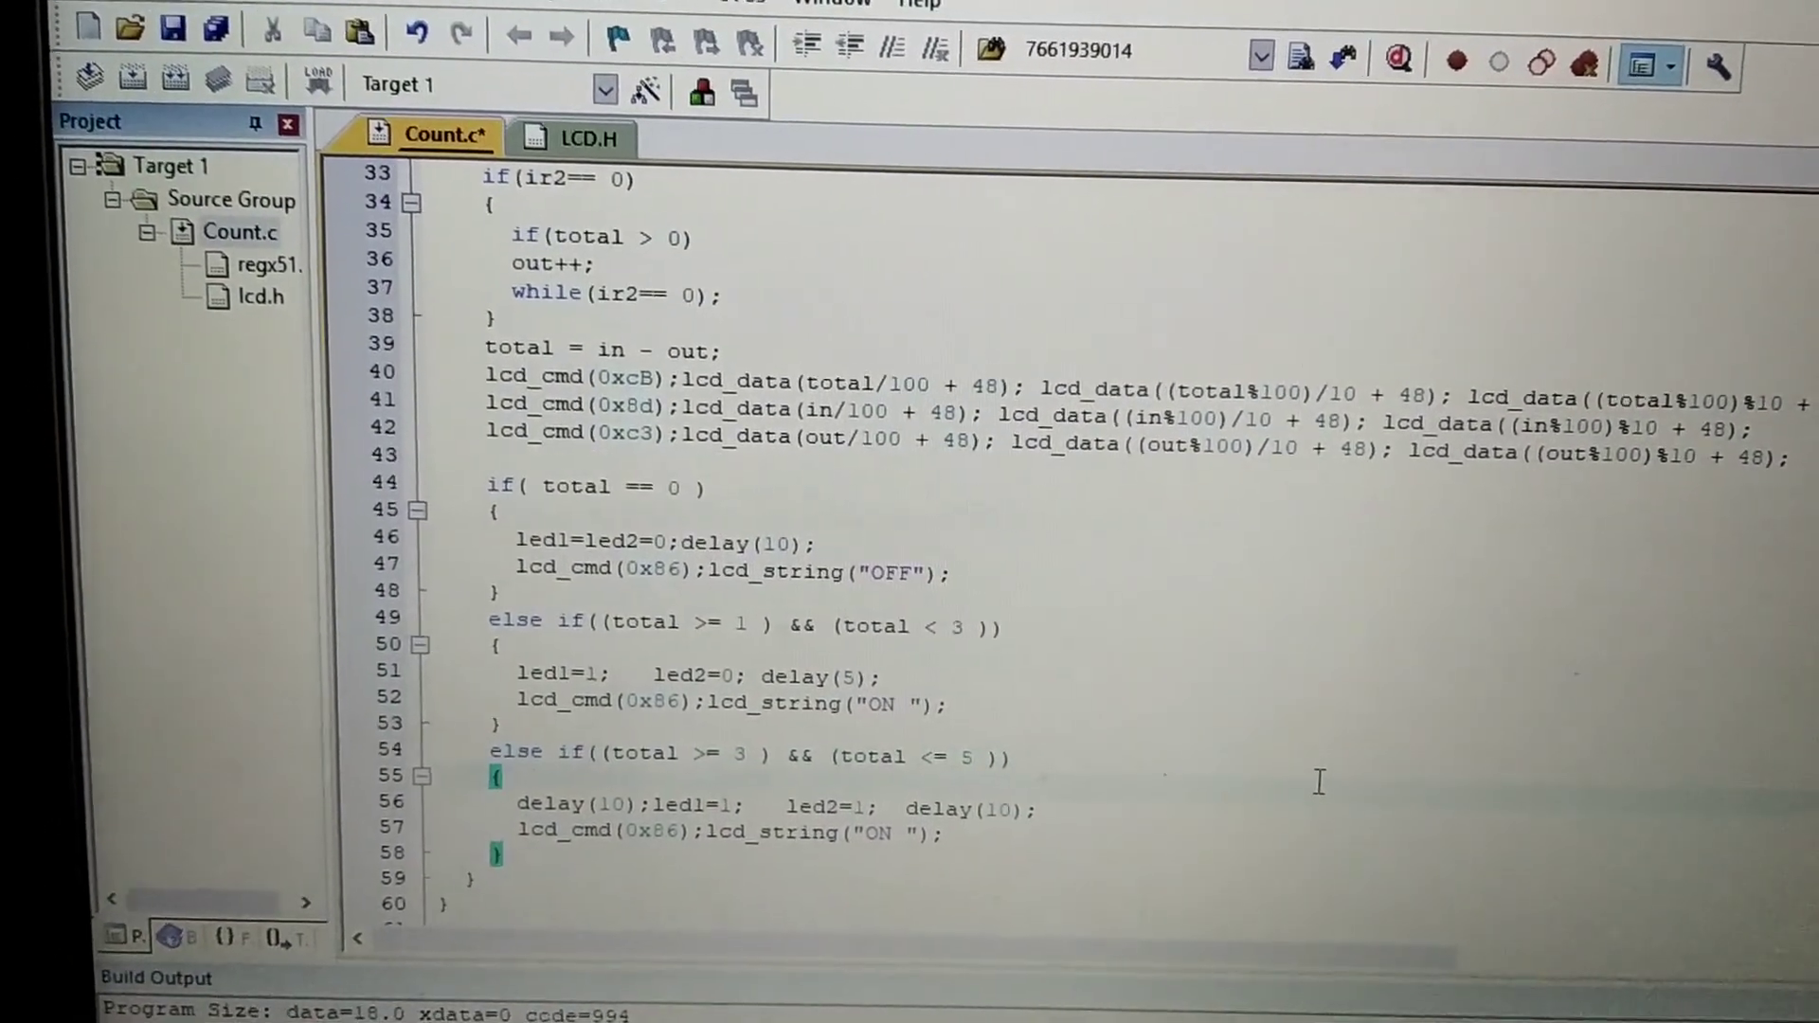
key("Down")
key("Down")
key("Down")
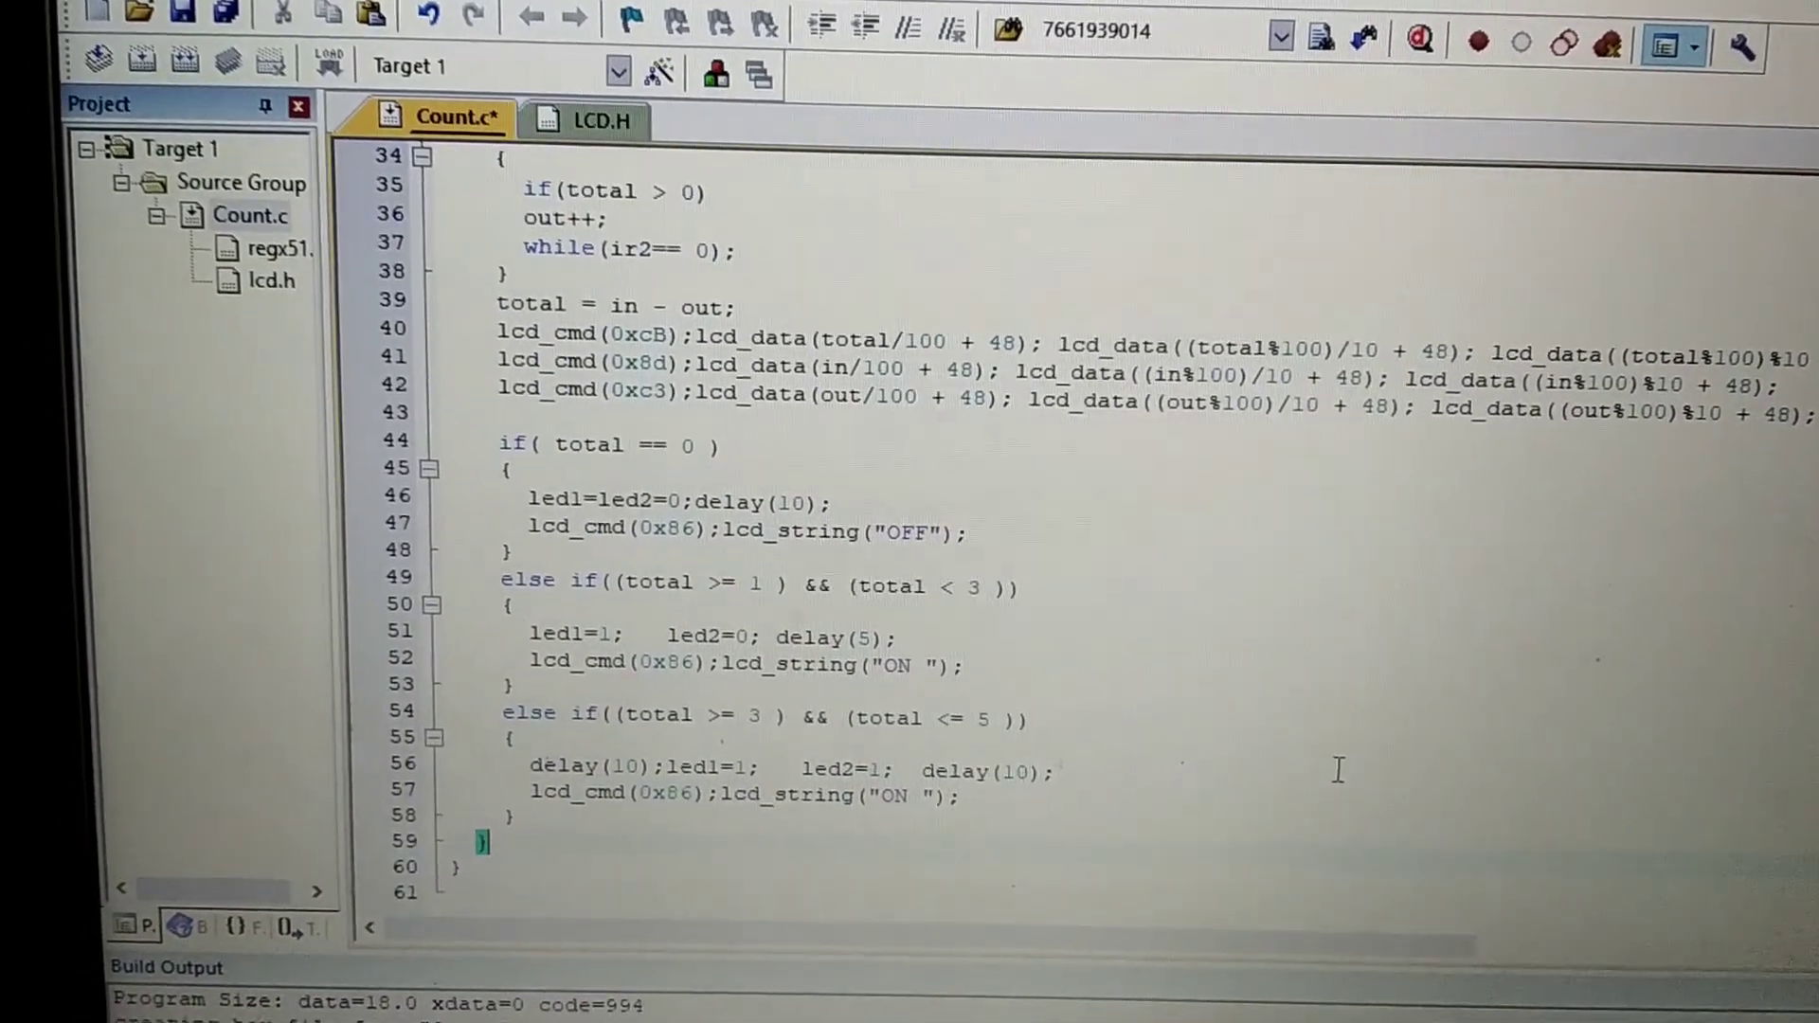
key("Page_Up")
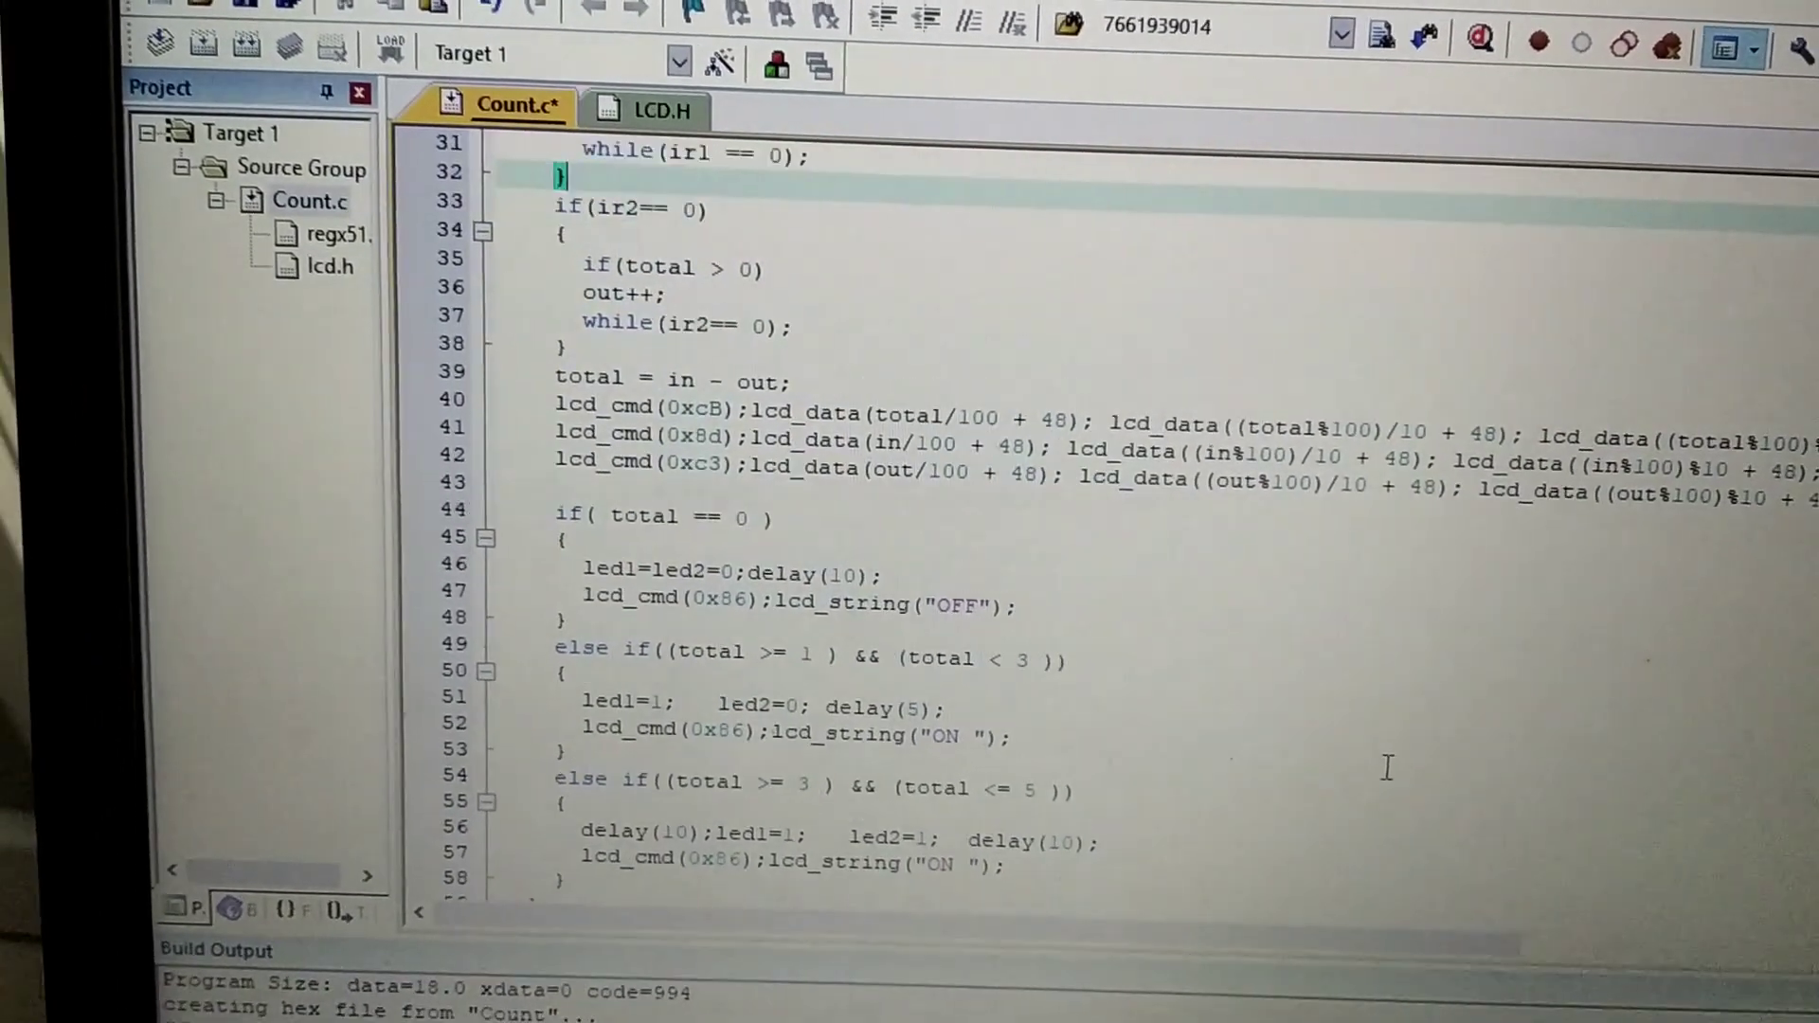
key("Up")
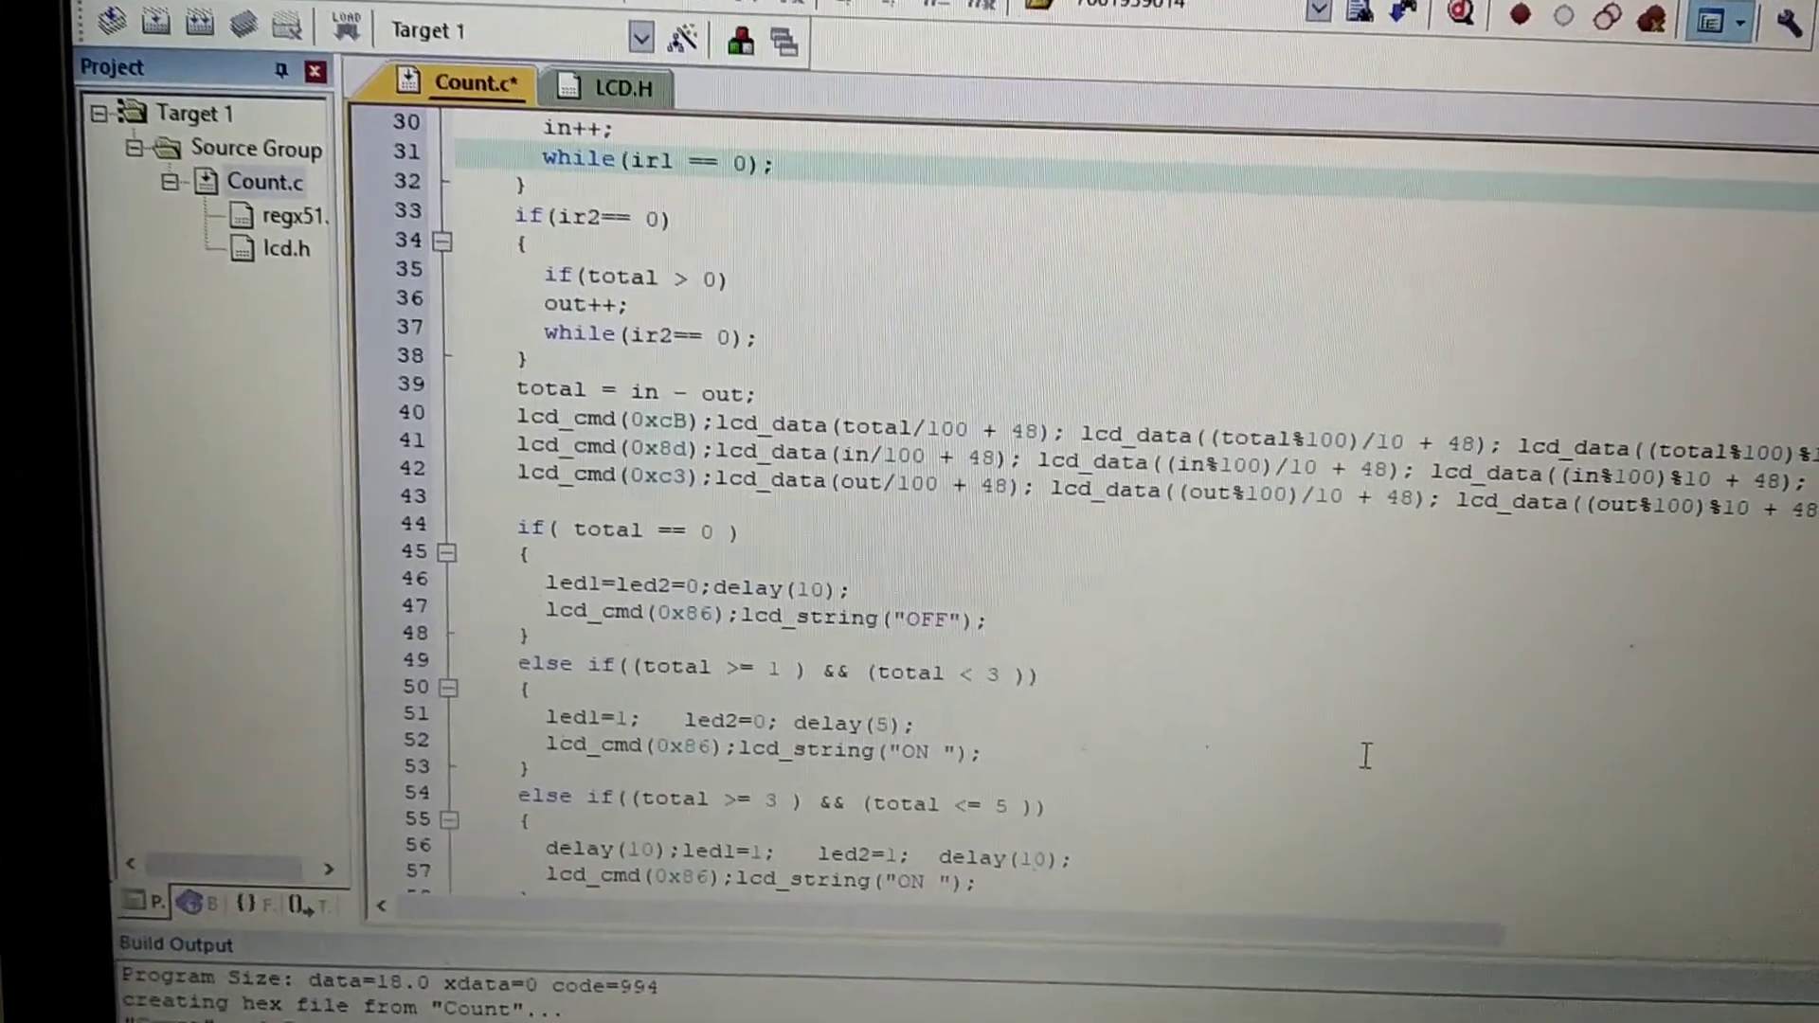